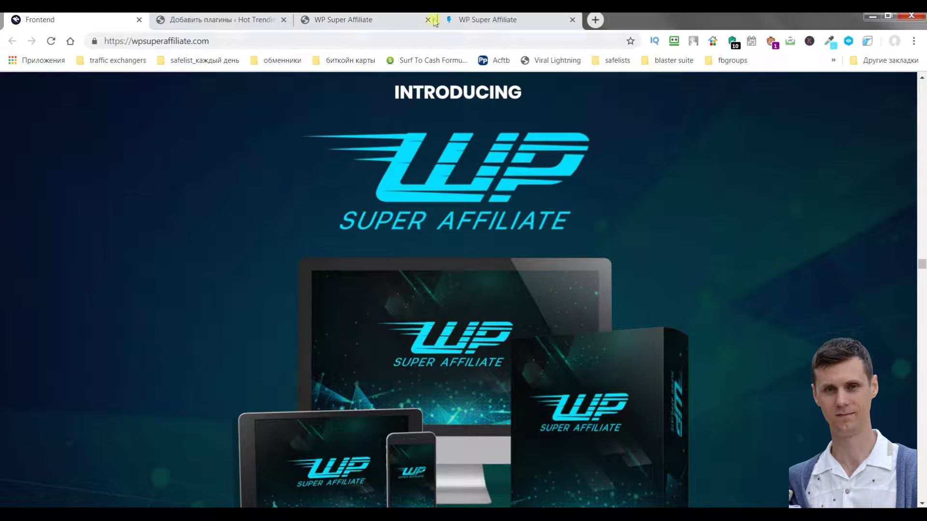
Switch to the affiliatealex.com WP Super Affiliate review and bonus page tab
left_click(343, 21)
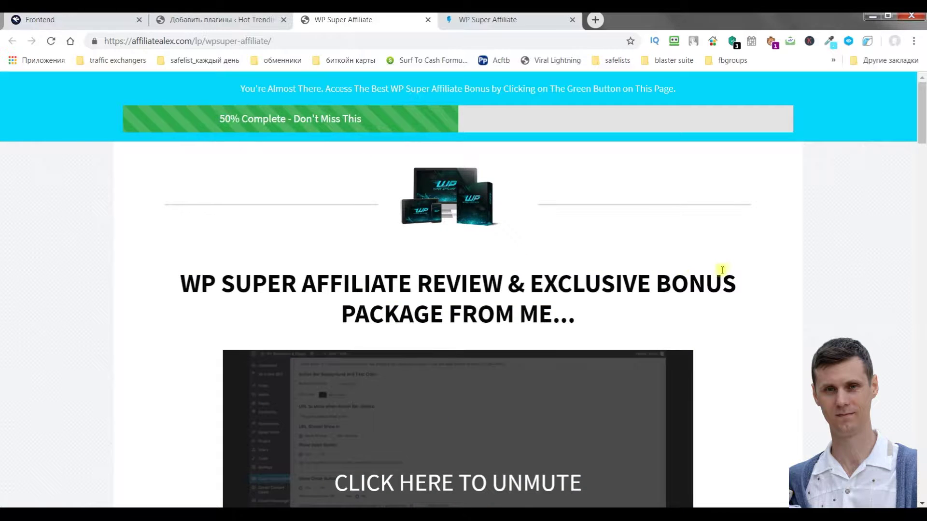
Scroll the bonus list down to Banking with Bonuses and the BotStar discount offer
scroll(719, 258, "down", 5)
scroll(765, 248, "down", 6)
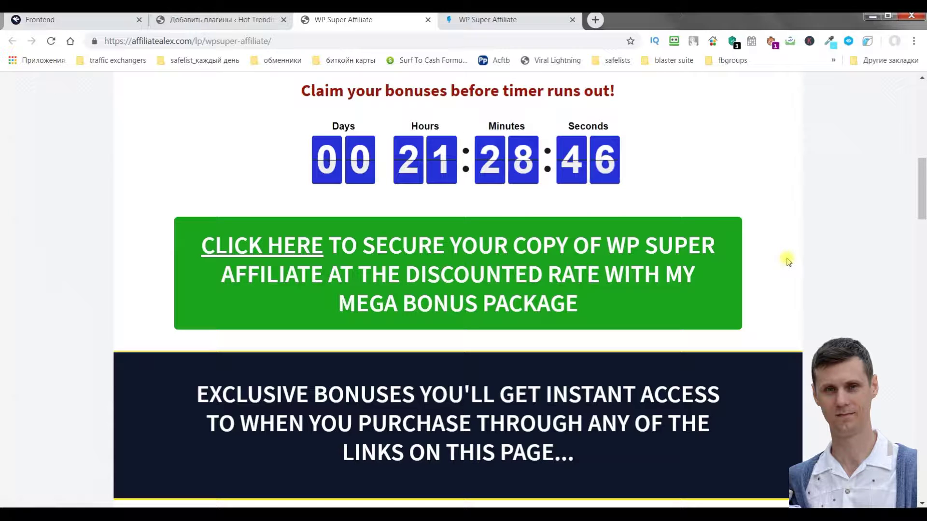
scroll(786, 259, "down", 2)
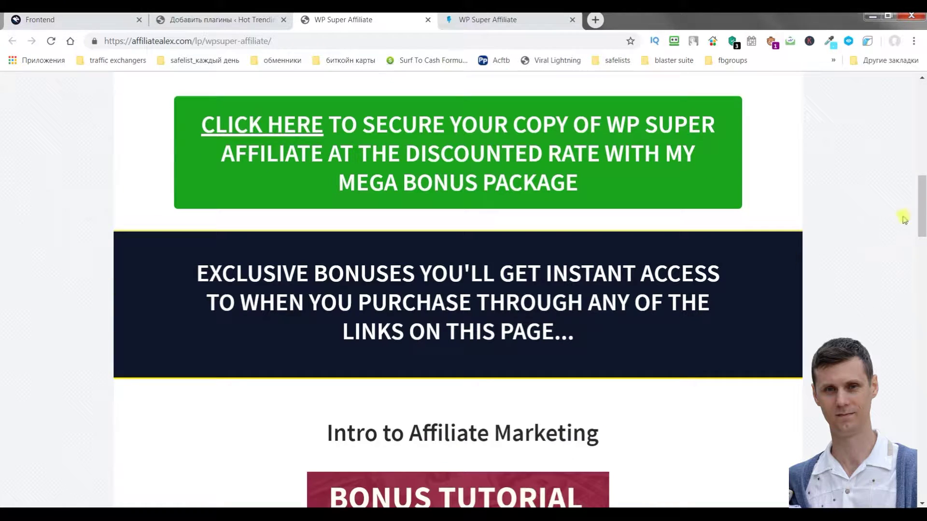
left_click_drag(923, 213, 923, 313)
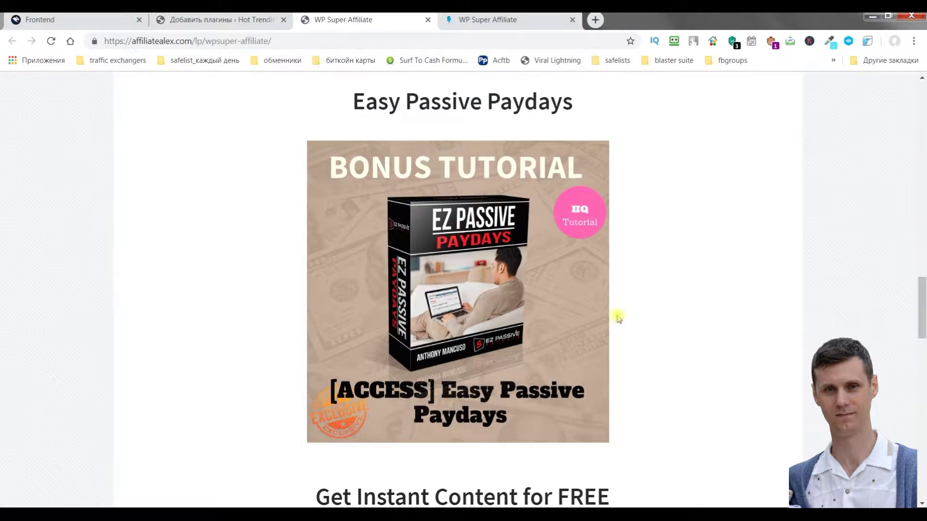
scroll(721, 251, "down", 5)
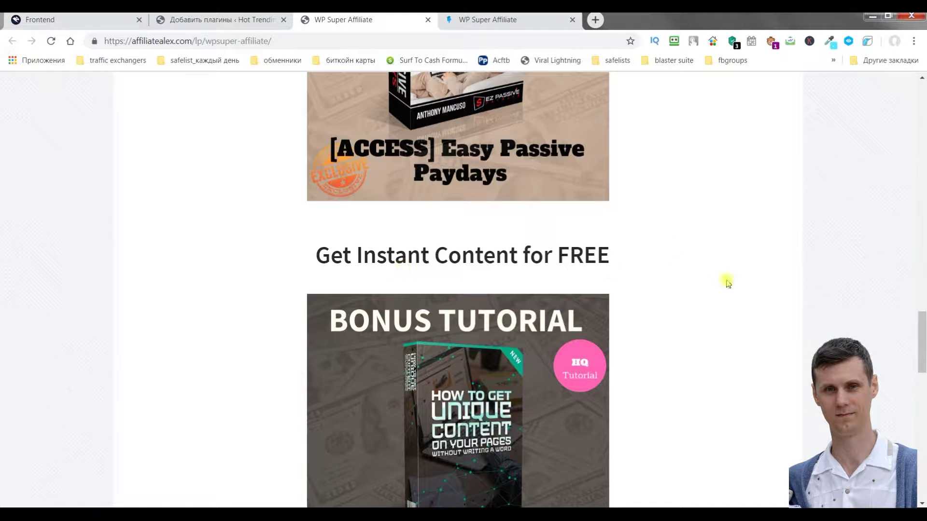
scroll(385, 253, "down", 4)
scroll(726, 268, "down", 6)
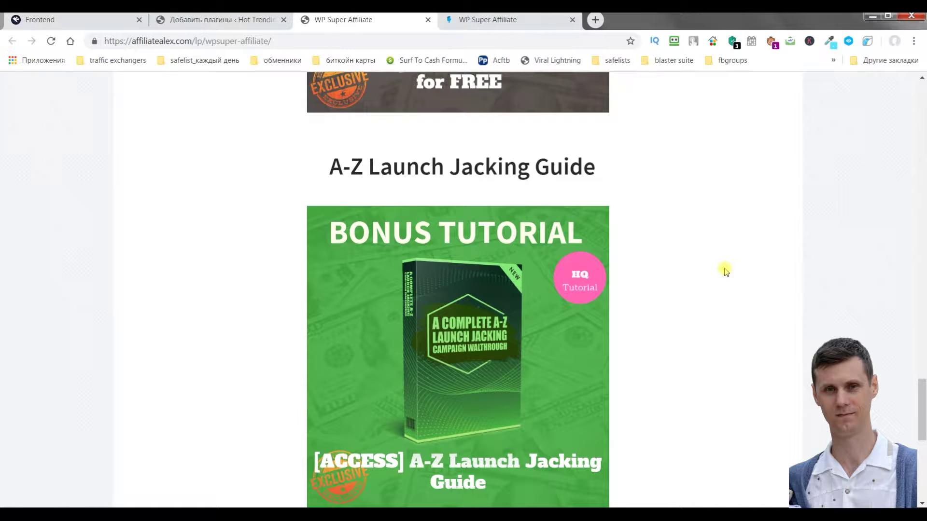
scroll(722, 269, "down", 7)
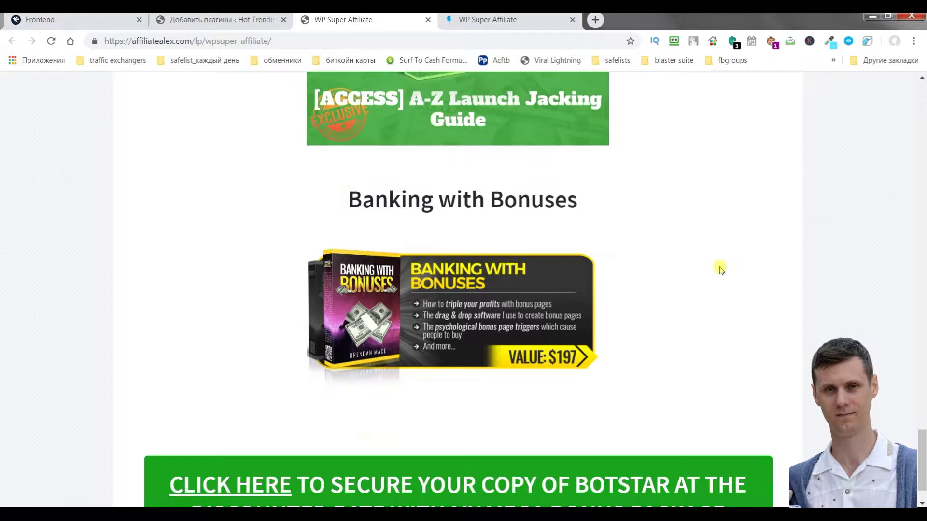
scroll(720, 270, "down", 1)
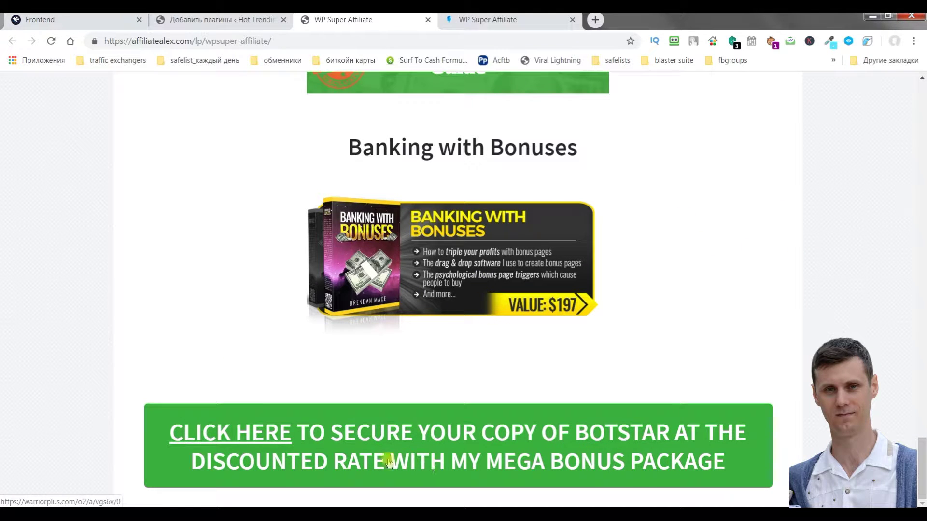
Check the $12.95 ADD TO CART price box on the sales page, then open the ProductDyno members area
left_click(65, 22)
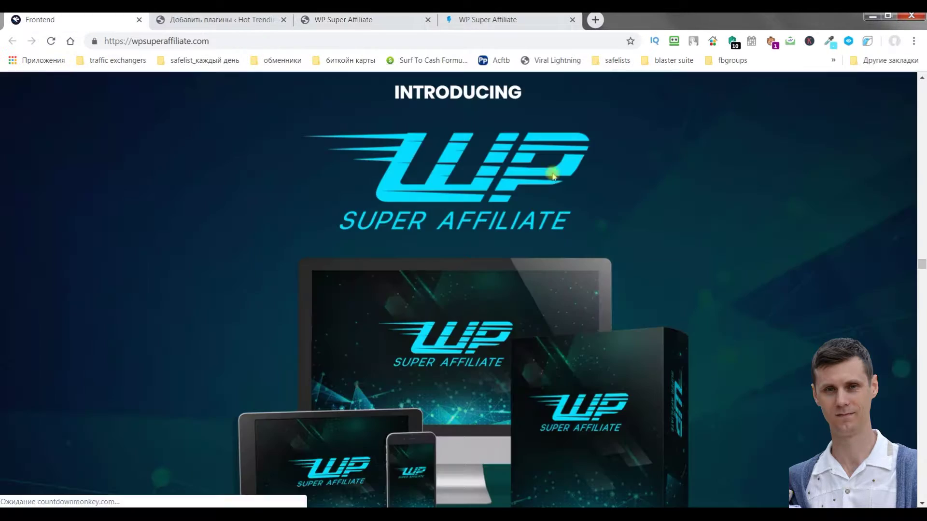
left_click_drag(922, 264, 922, 275)
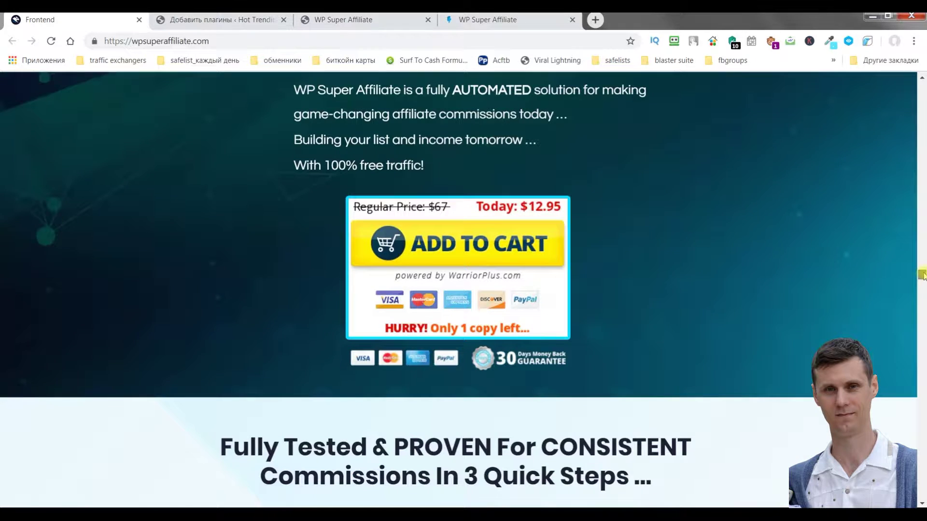
scroll(738, 187, "up", 2)
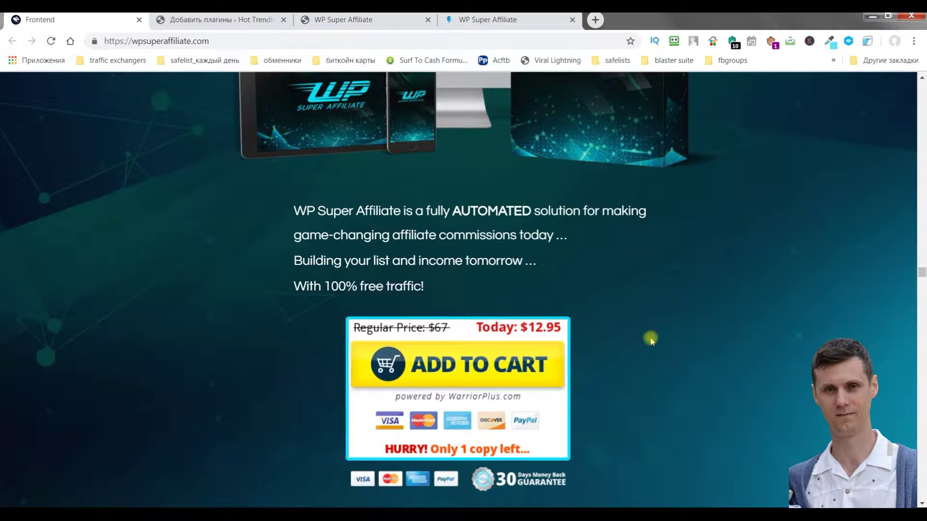
left_click(502, 23)
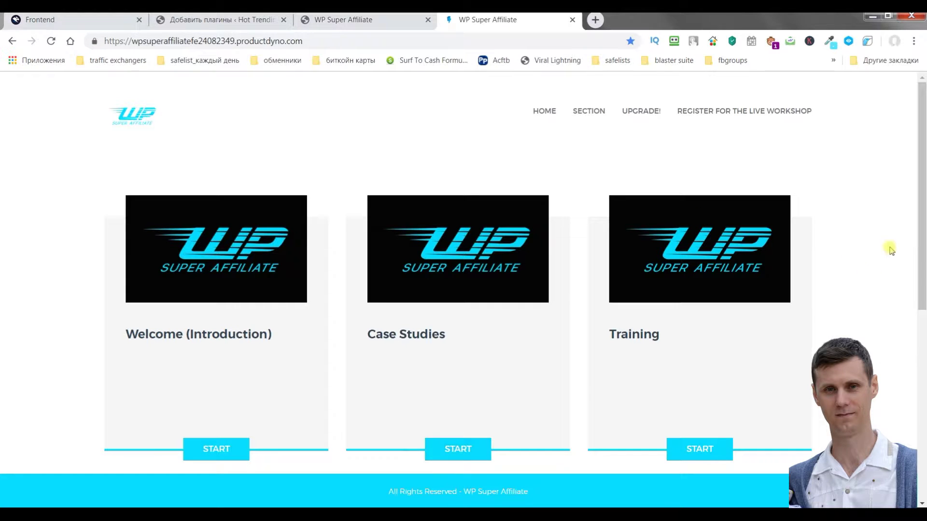
left_click_drag(923, 125, 923, 281)
scroll(923, 281, "up", 4)
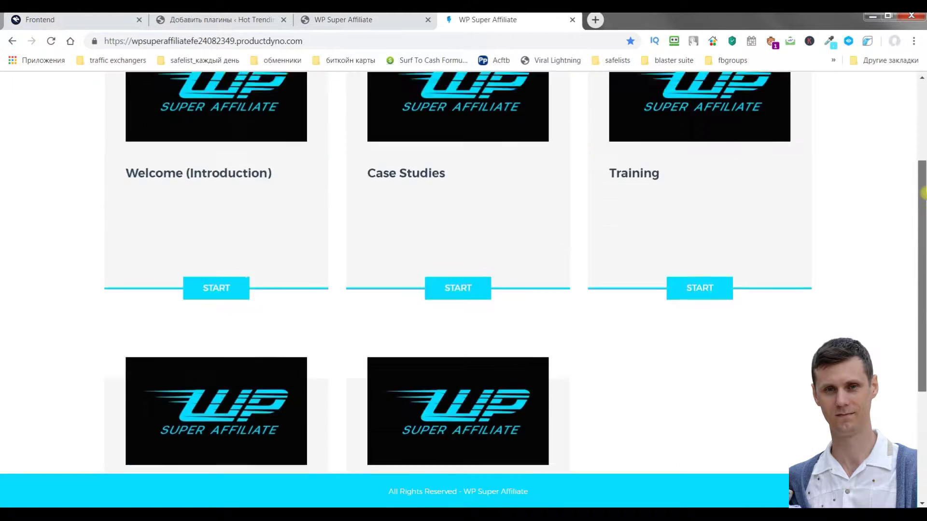
scroll(97, 299, "down", 2)
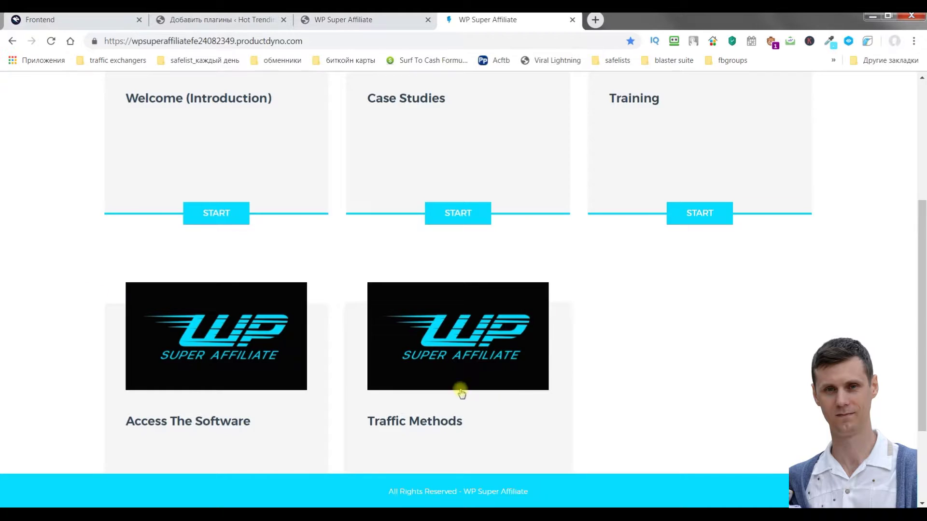
scroll(228, 348, "down", 2)
scroll(885, 339, "up", 5)
scroll(885, 333, "up", 3)
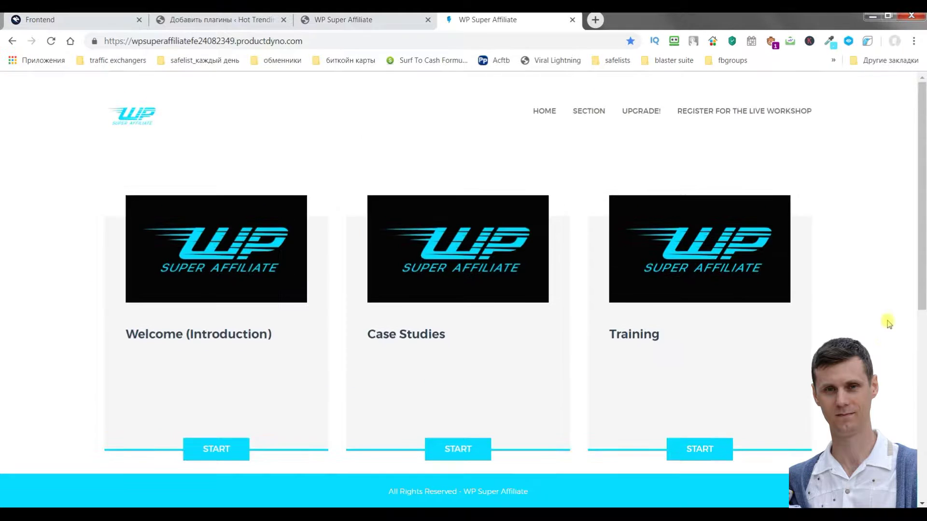
mouse_move(589, 112)
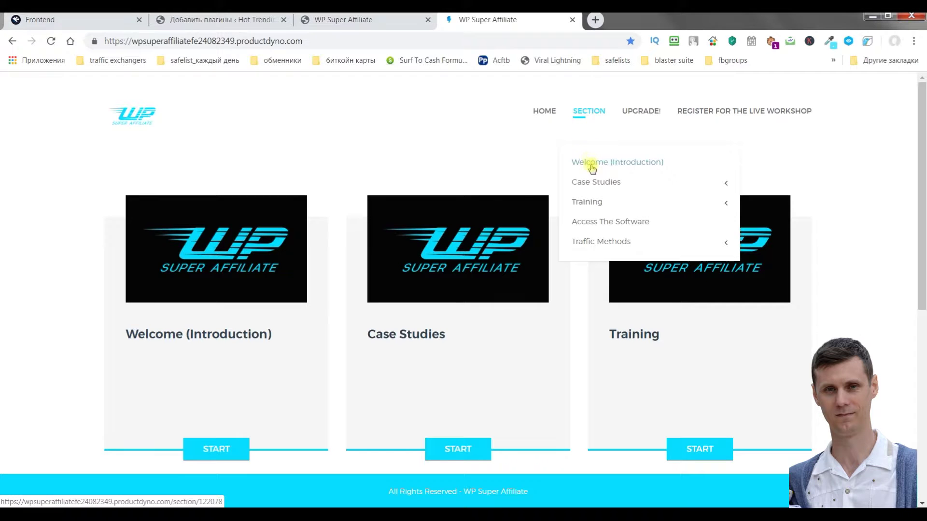
mouse_move(593, 181)
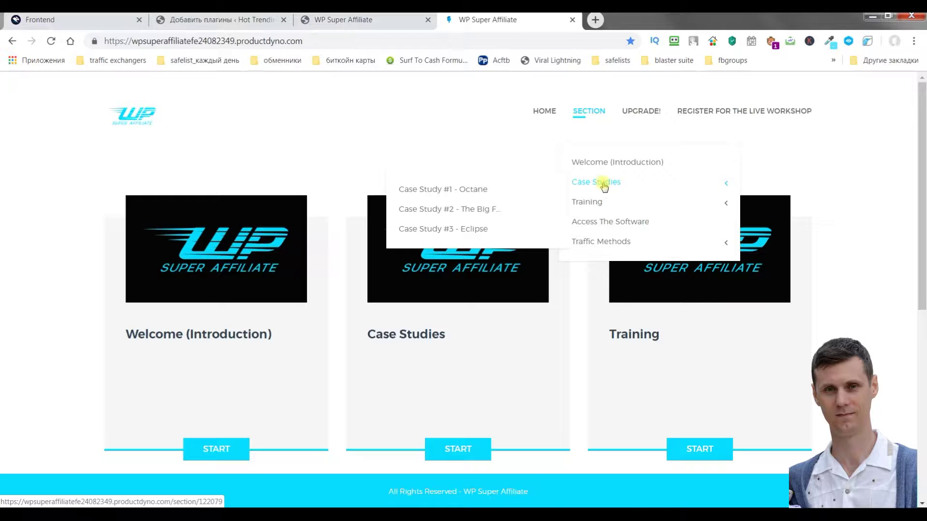
mouse_move(597, 203)
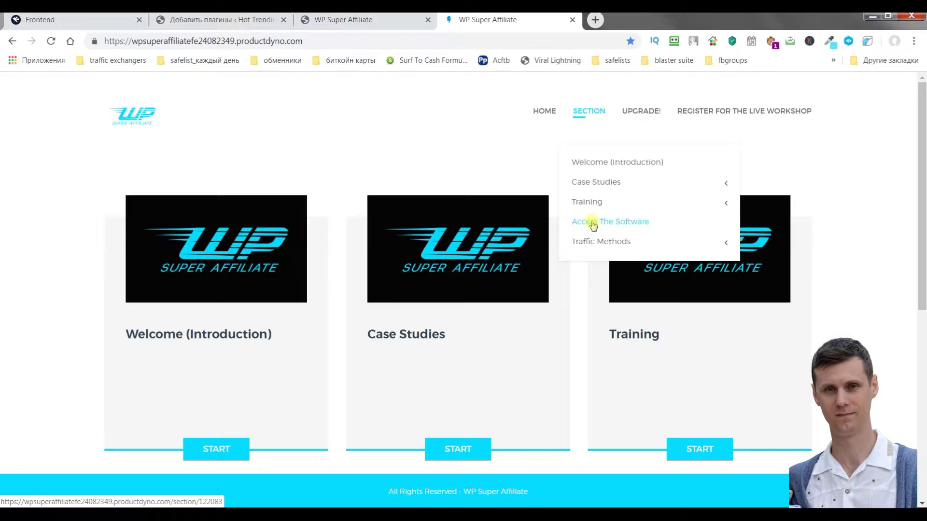
mouse_move(620, 244)
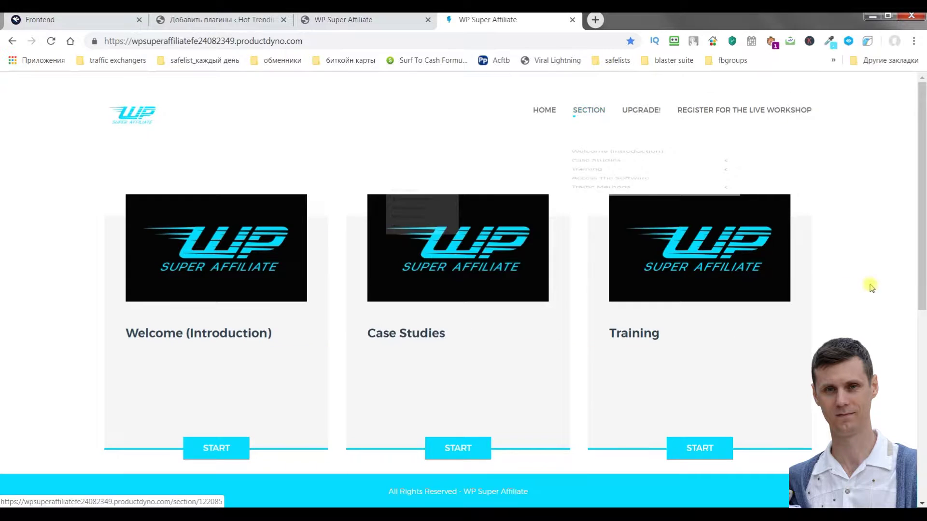
scroll(441, 223, "down", 3)
scroll(300, 176, "up", 3)
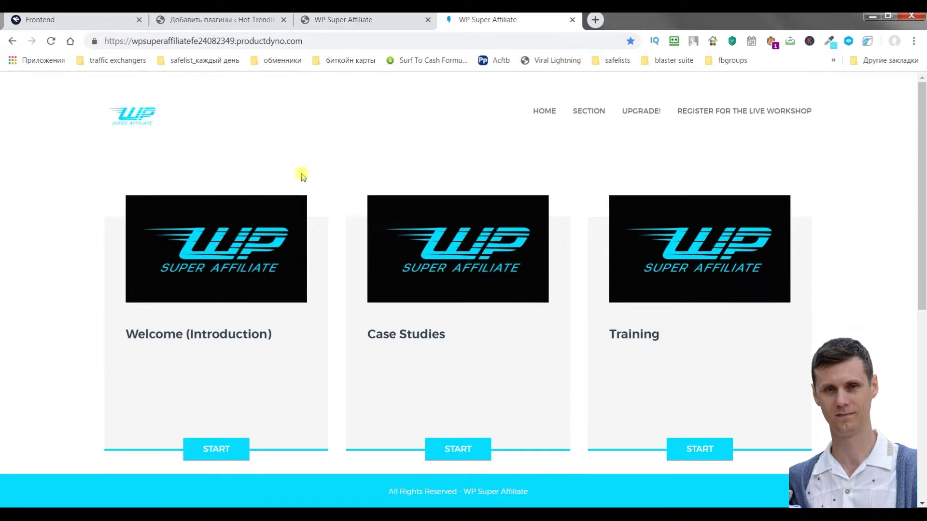
left_click(234, 20)
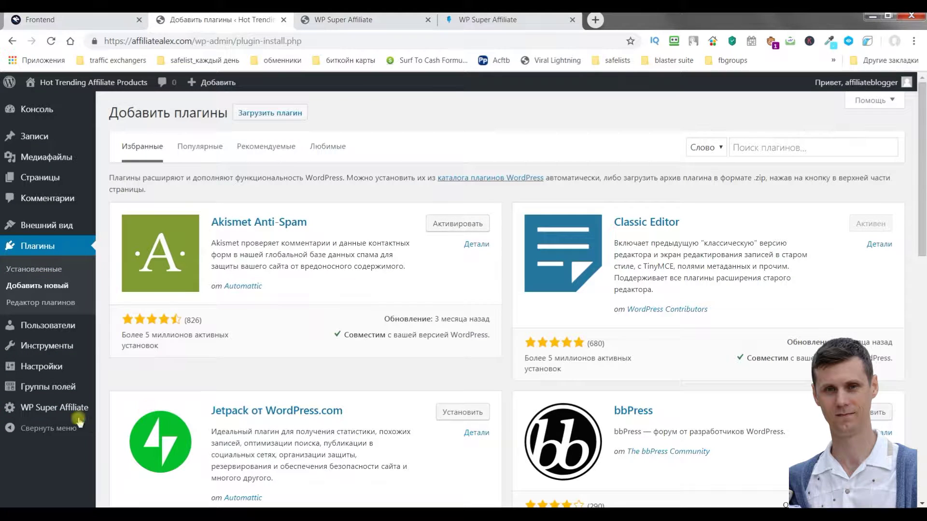
Look at the WP Super Affiliate admin menu, then return to the bonus page with its 50% Complete bar
mouse_move(42, 412)
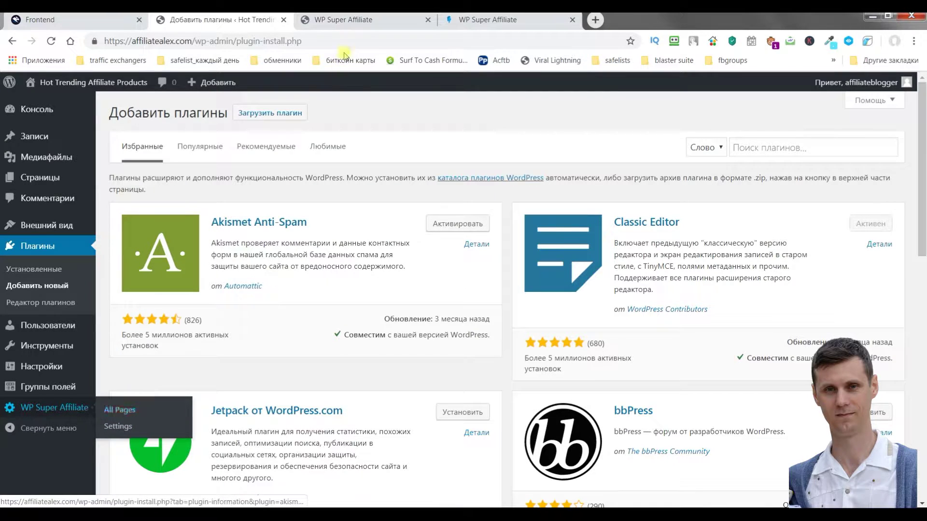
left_click(344, 20)
scroll(923, 328, "up", 6)
left_click_drag(922, 420, 918, 86)
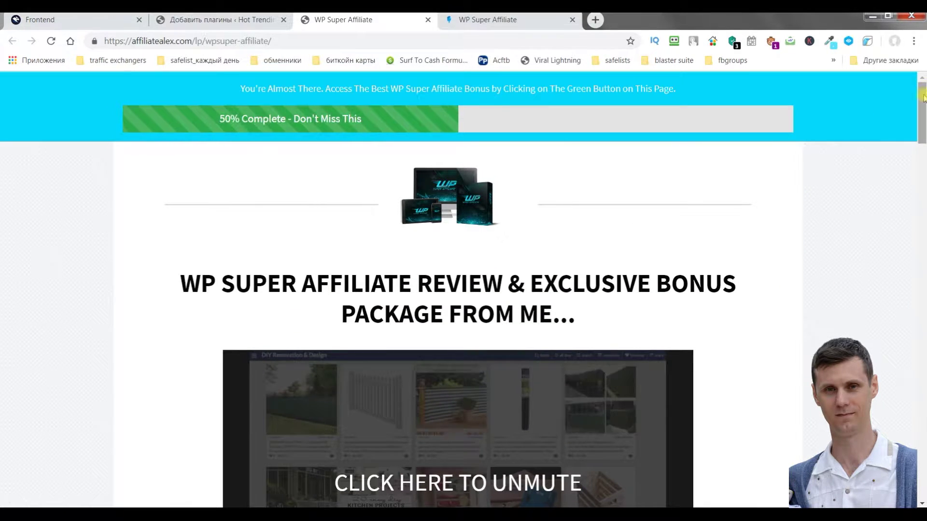
Scroll the bonus page briefly and switch back to the WordPress Add Plugins screen
left_click_drag(923, 99, 924, 105)
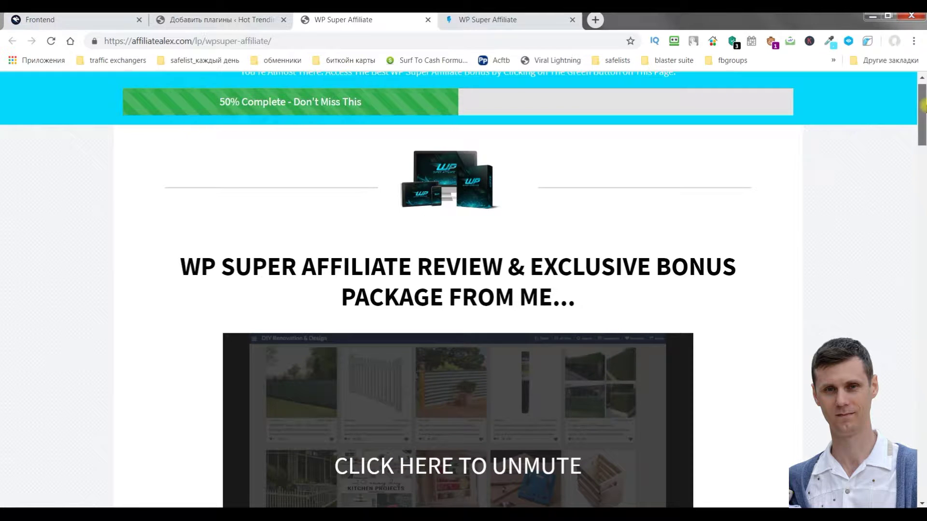
left_click_drag(923, 105, 923, 110)
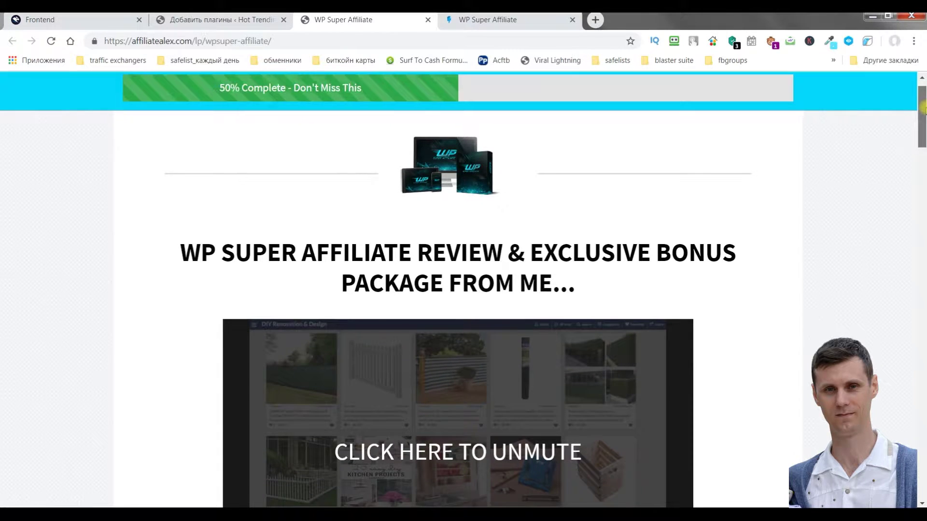
left_click(924, 325)
left_click_drag(923, 325, 924, 15)
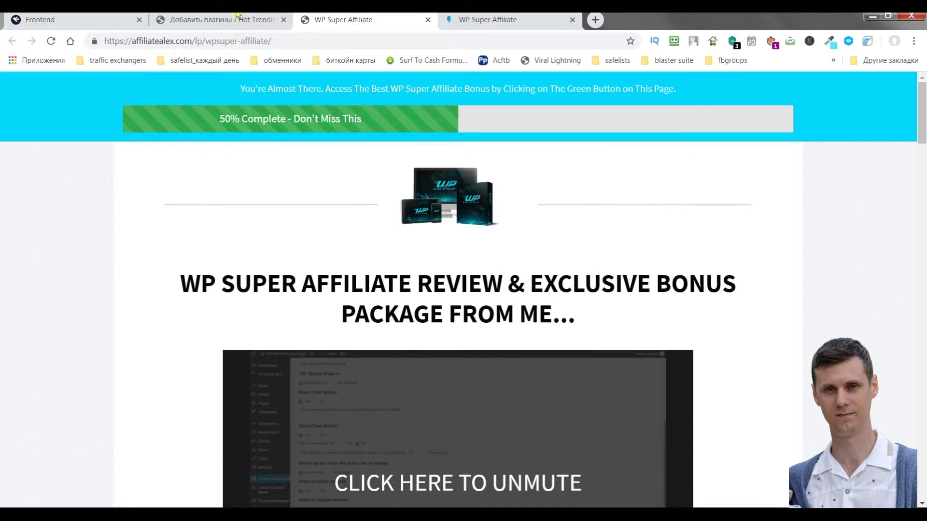
left_click(212, 19)
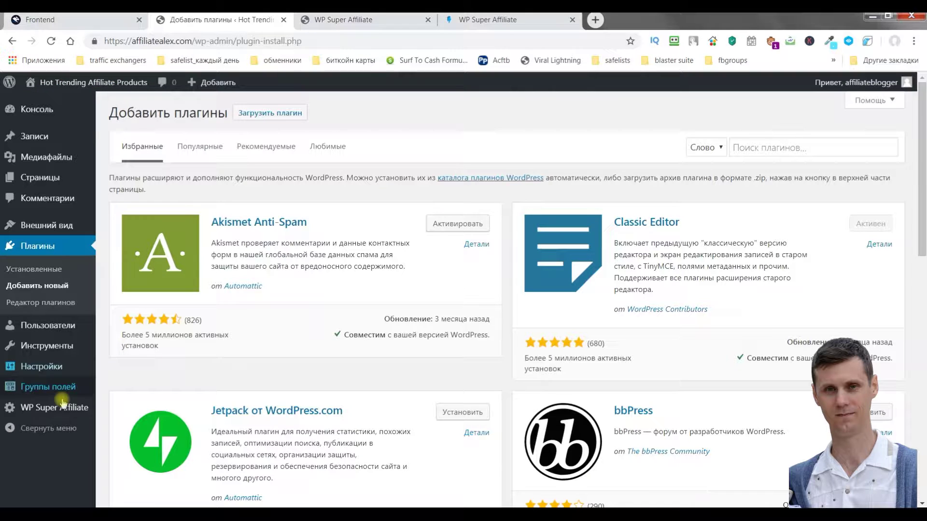
Create a new page from WP Super Affiliate > All Pages, with its Page Title defaulting to Welcome
left_click(123, 415)
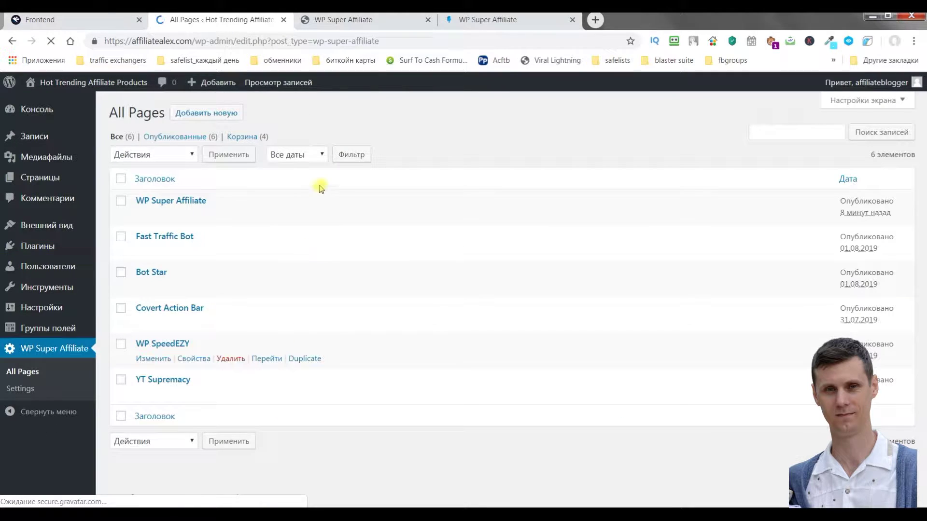
left_click(213, 114)
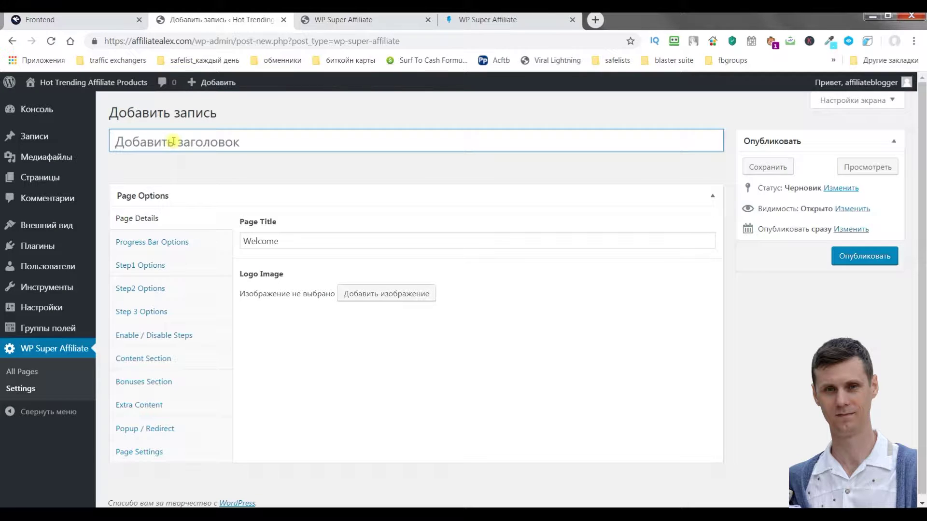
Title the page 'WP superAffiliate' and paste the same text over Welcome in Page Title
type("WP")
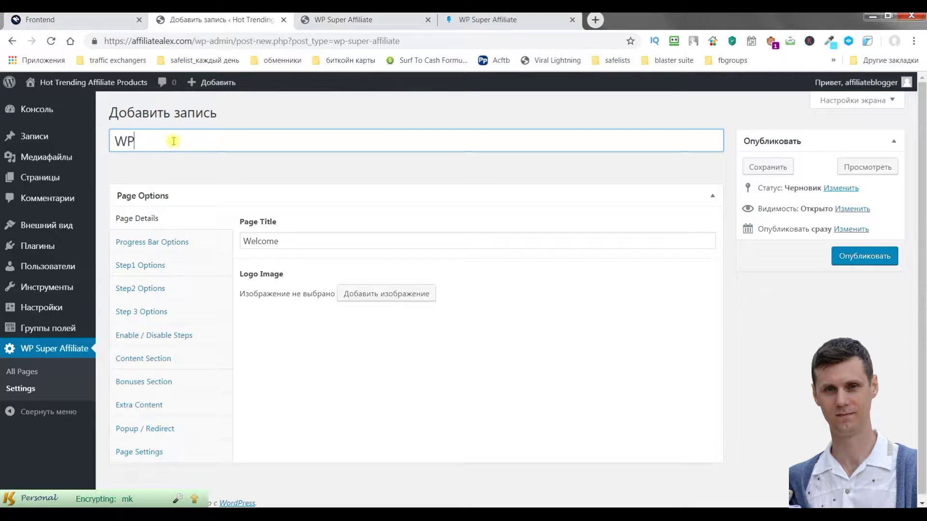
type(" superAffiliate")
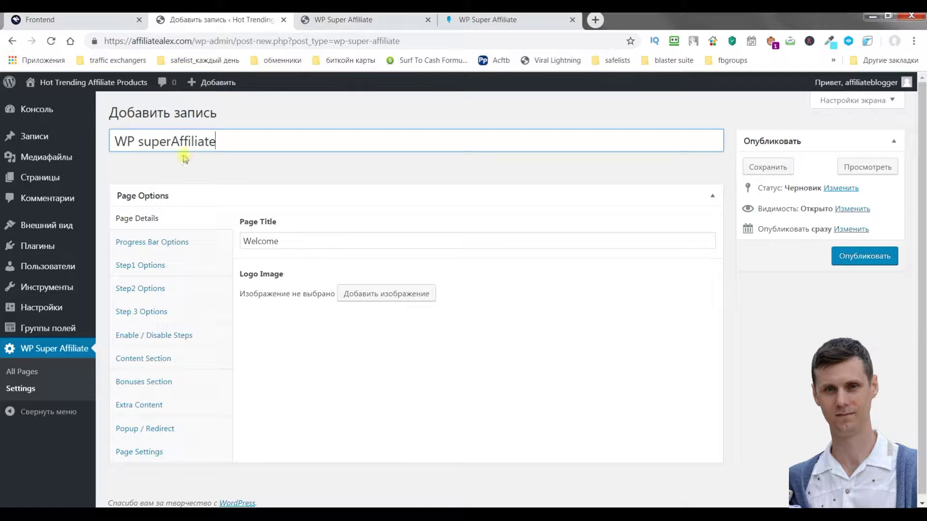
triple_click(229, 142)
key("ctrl+c")
double_click(269, 241)
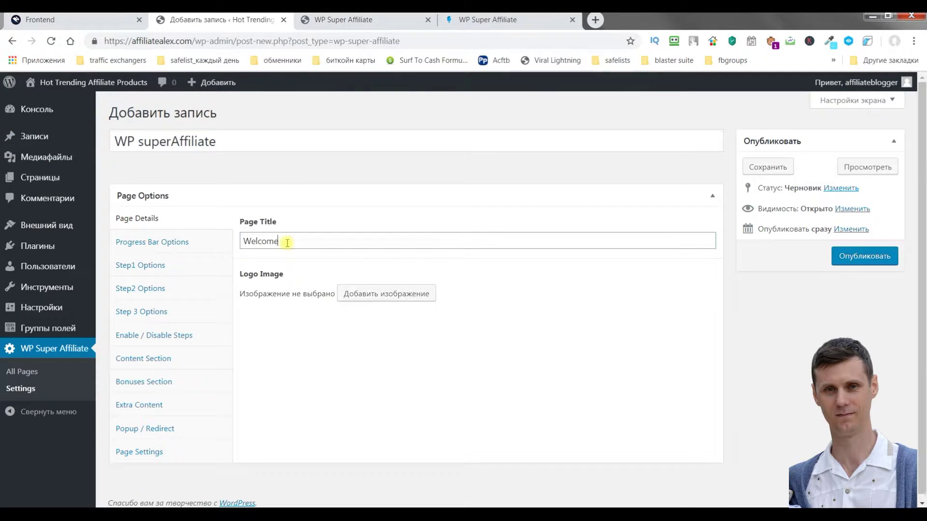
key("ctrl+v")
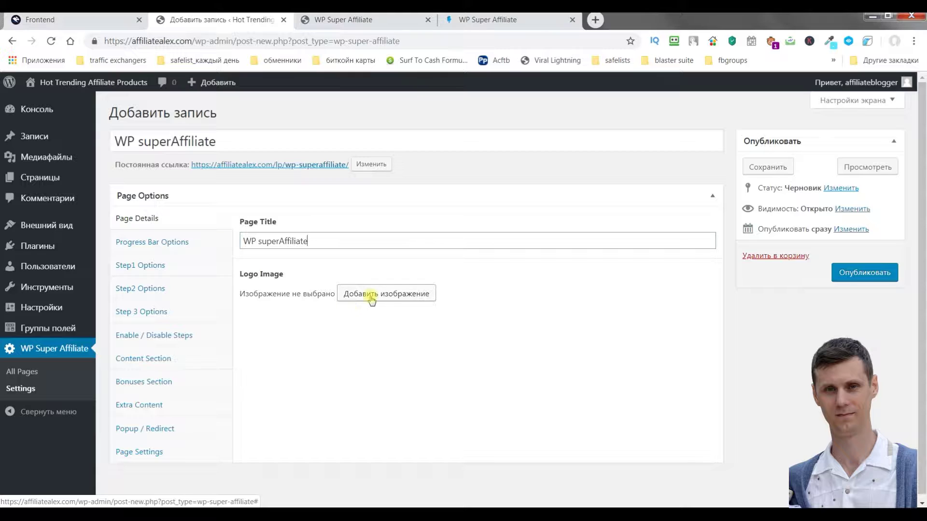
Set the WP product box image as the page's Logo Image
left_click(387, 300)
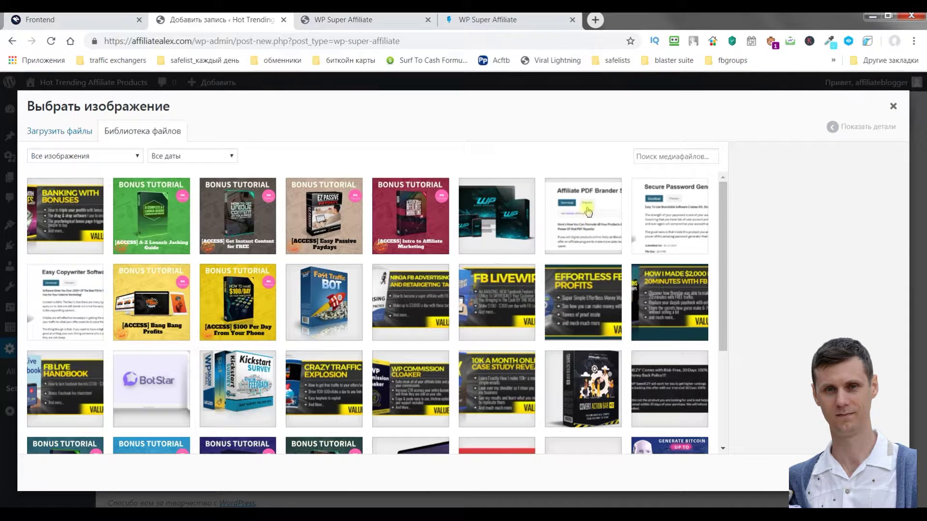
left_click(509, 211)
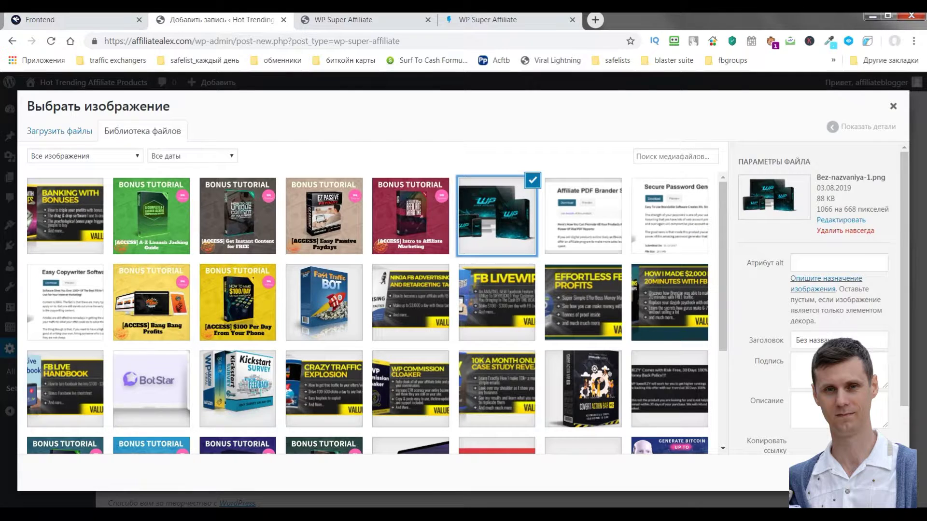
left_click(869, 475)
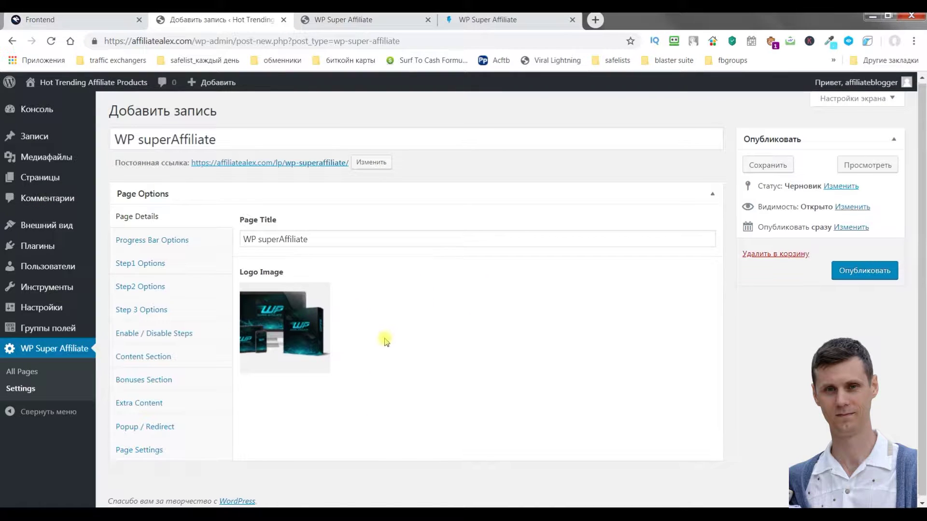
left_click(149, 239)
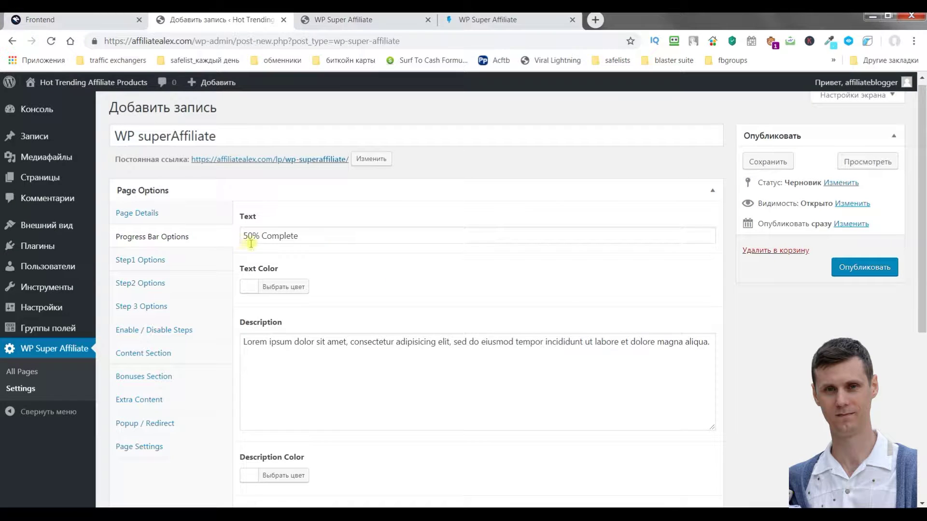
Review the Progress Bar Options, including the 50% Complete text and placeholder description
scroll(353, 242, "down", 3)
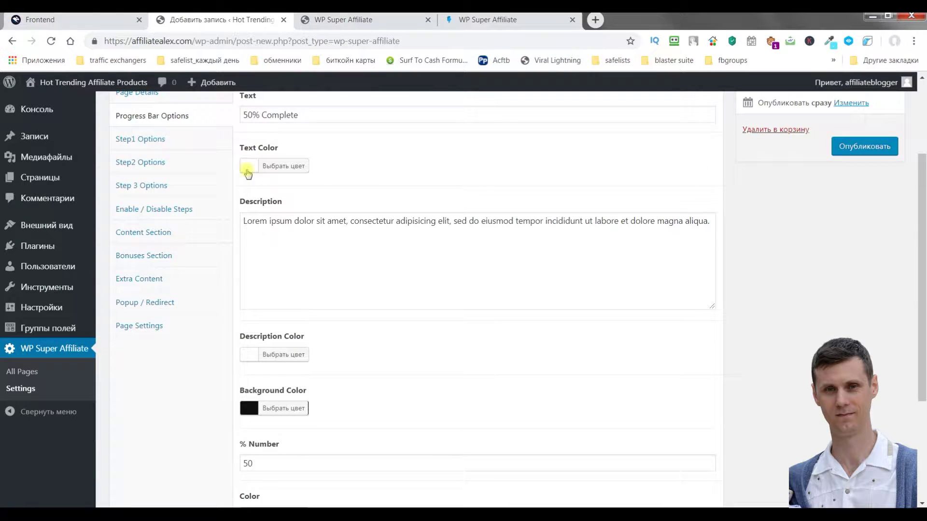
left_click_drag(244, 221, 715, 225)
left_click(434, 245)
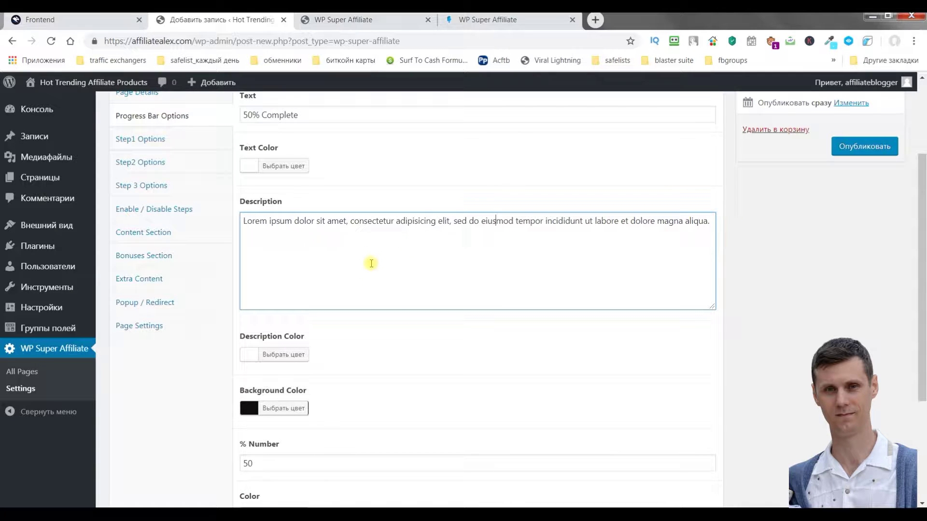
scroll(541, 266, "down", 3)
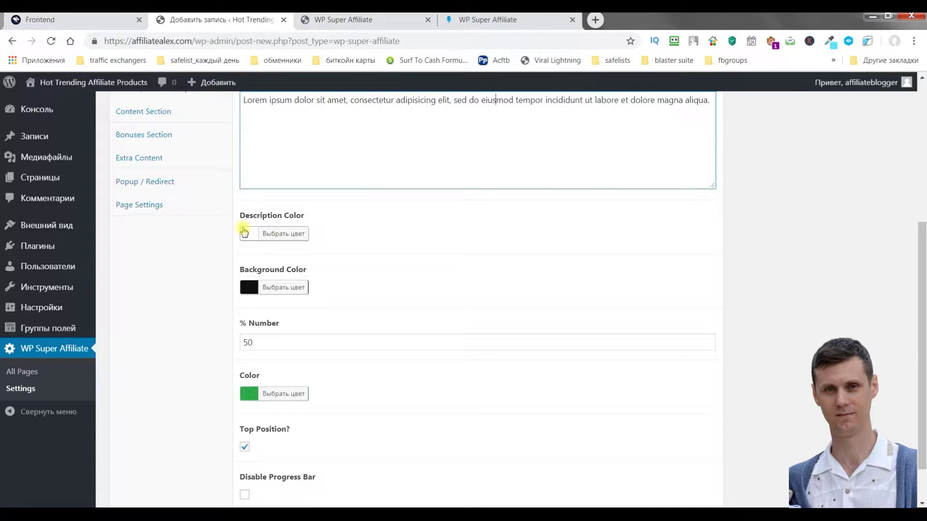
scroll(376, 295, "down", 1)
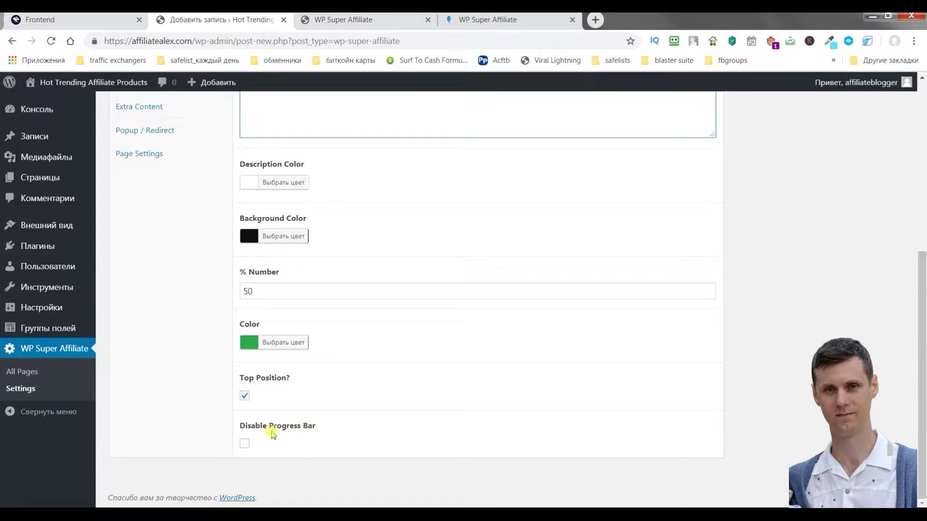
scroll(364, 401, "up", 7)
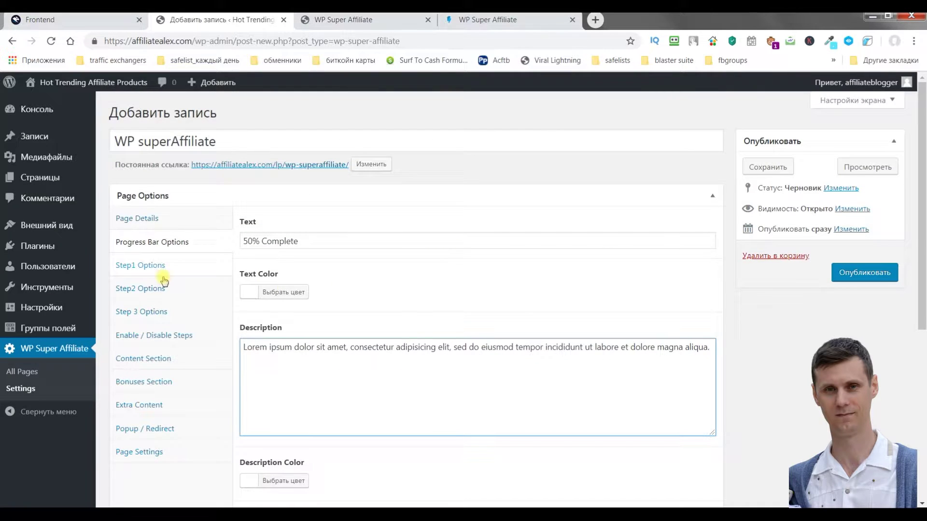
scroll(178, 334, "down", 1)
Look through the Step 1, Step 2, Step 3 and Enable / Disable Steps options, ending on Step 1
left_click(151, 207)
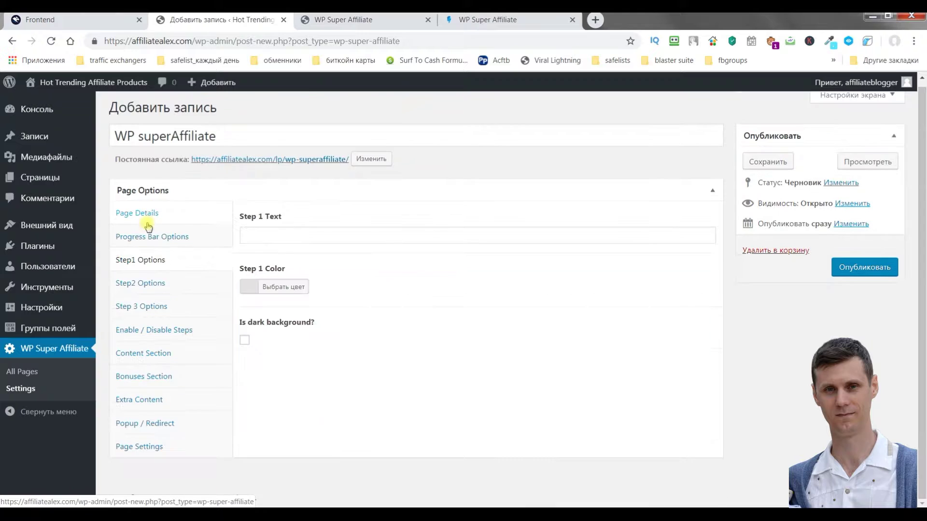
left_click(151, 285)
left_click(145, 314)
left_click(149, 333)
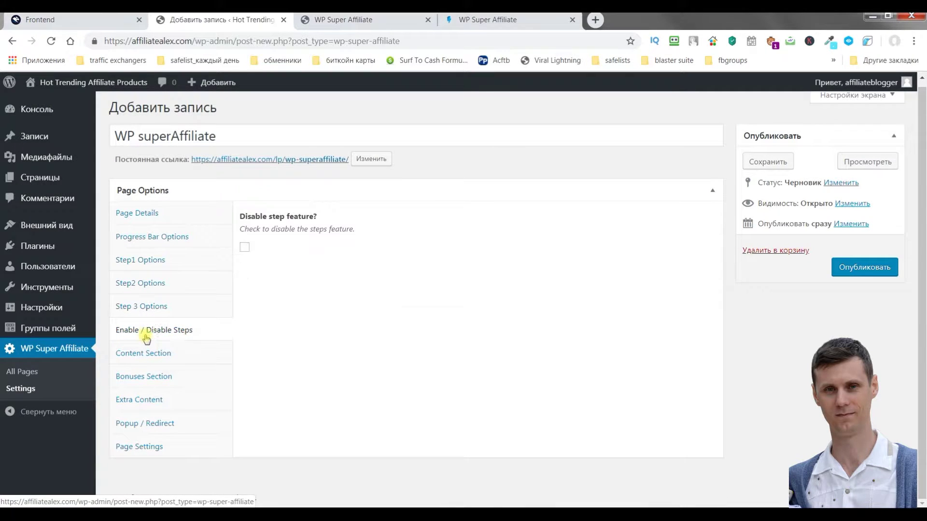
left_click(156, 266)
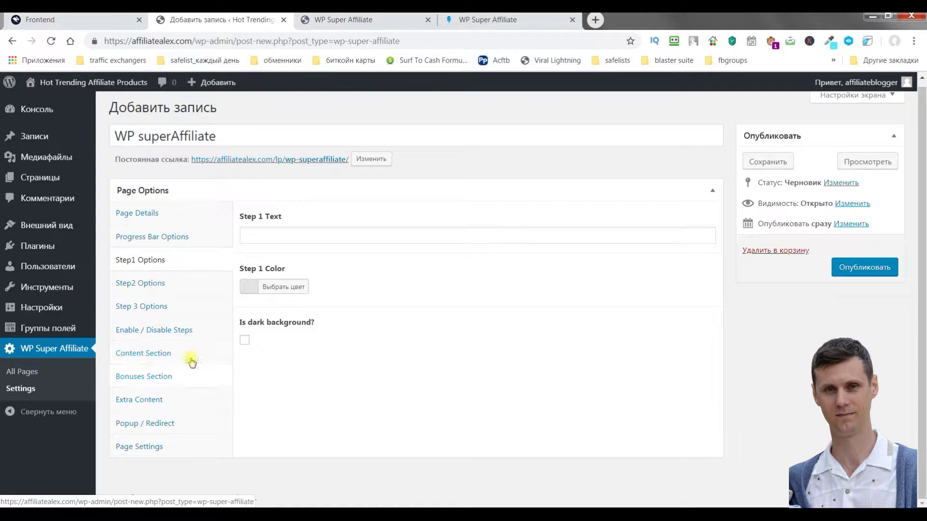
Open the Content Section settings and compare them with the published bonus page
left_click(144, 353)
scroll(150, 357, "down", 1)
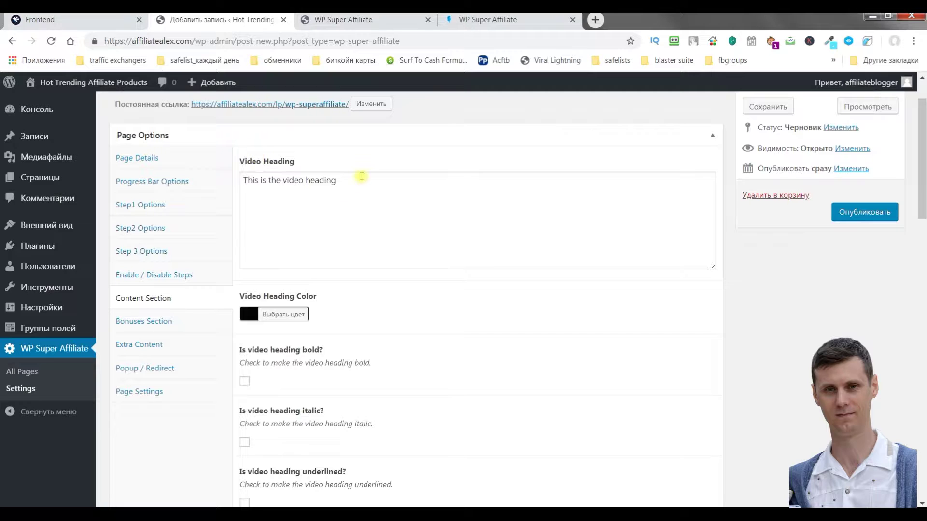
left_click(359, 21)
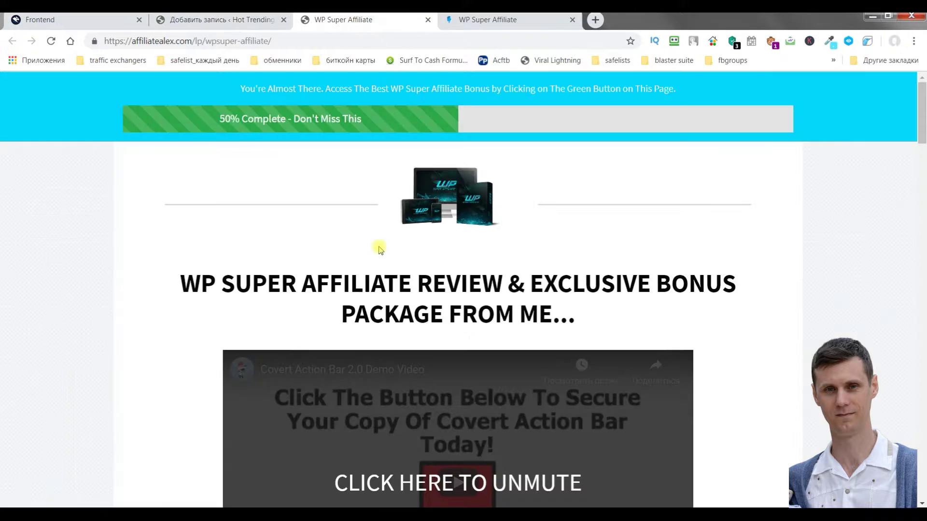
scroll(238, 259, "up", 2)
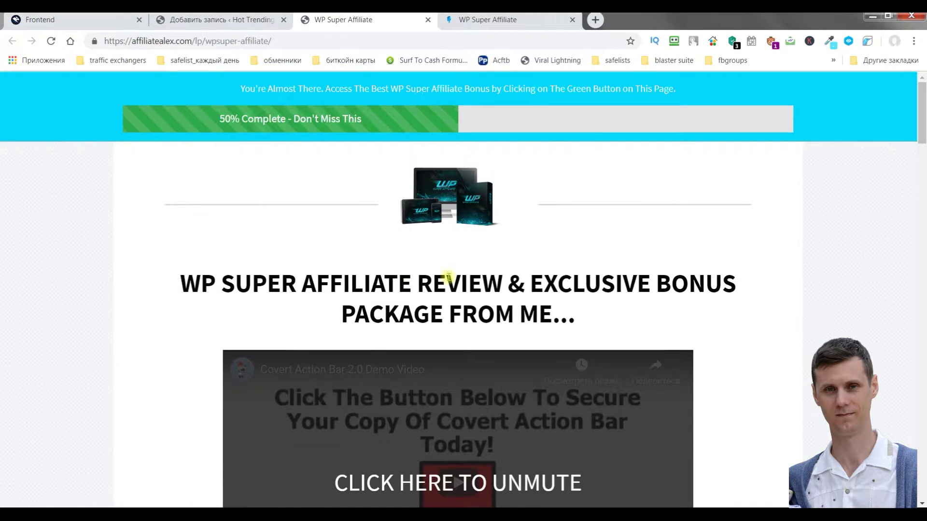
left_click(226, 19)
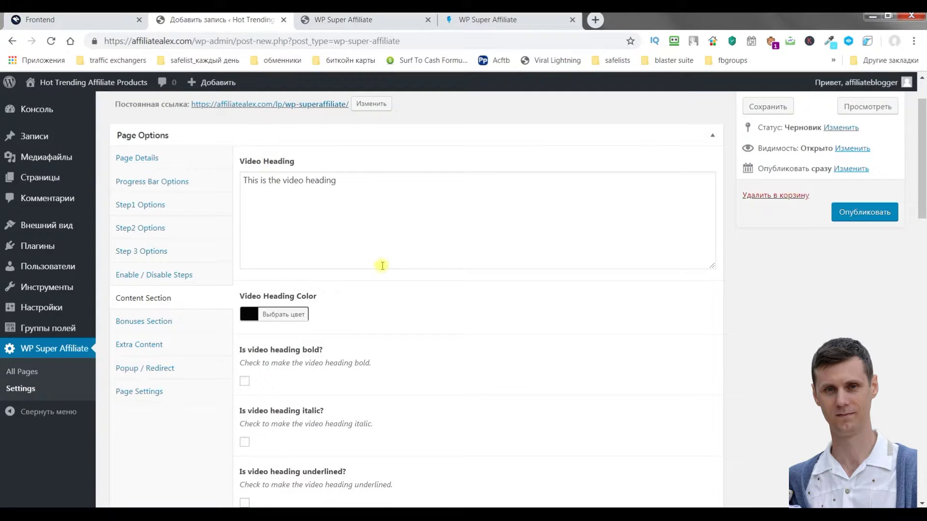
scroll(382, 265, "down", 3)
Adjust the video heading's colour and make the heading bold
left_click(252, 195)
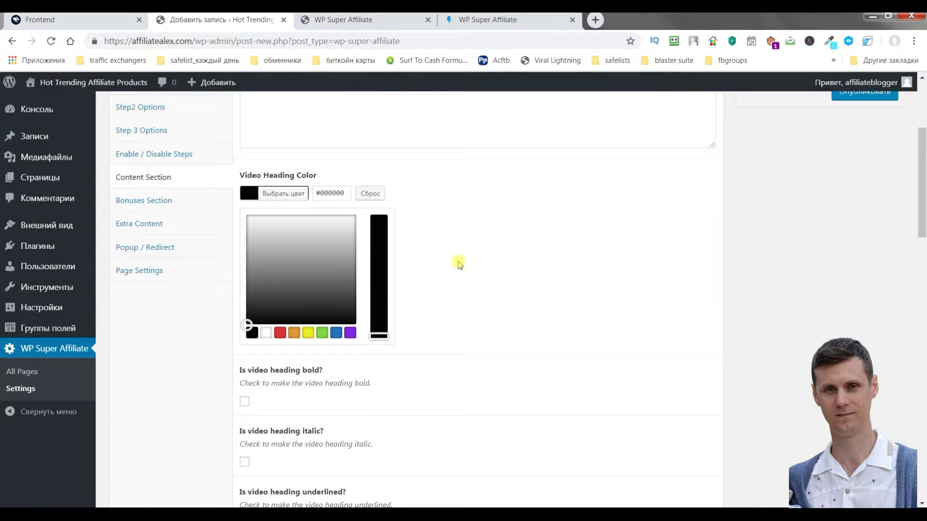
scroll(253, 338, "down", 3)
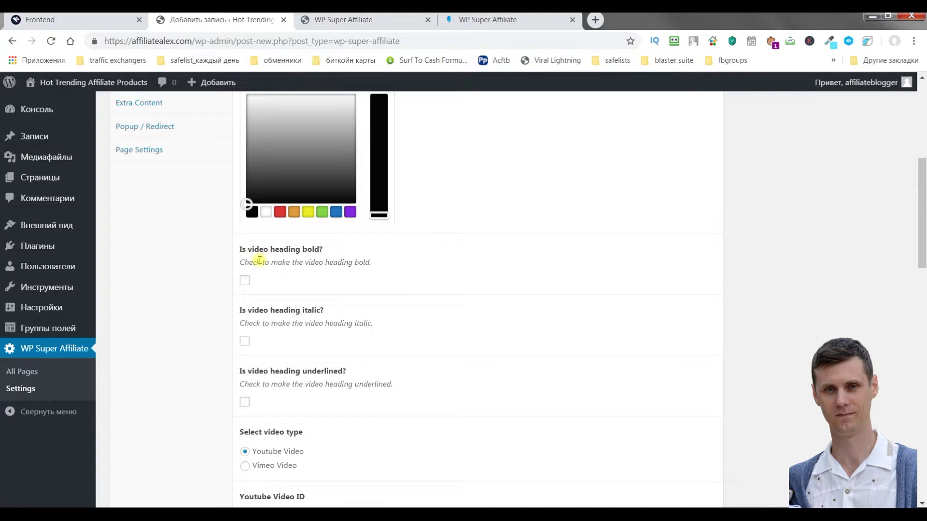
left_click(246, 282)
scroll(251, 208, "up", 1)
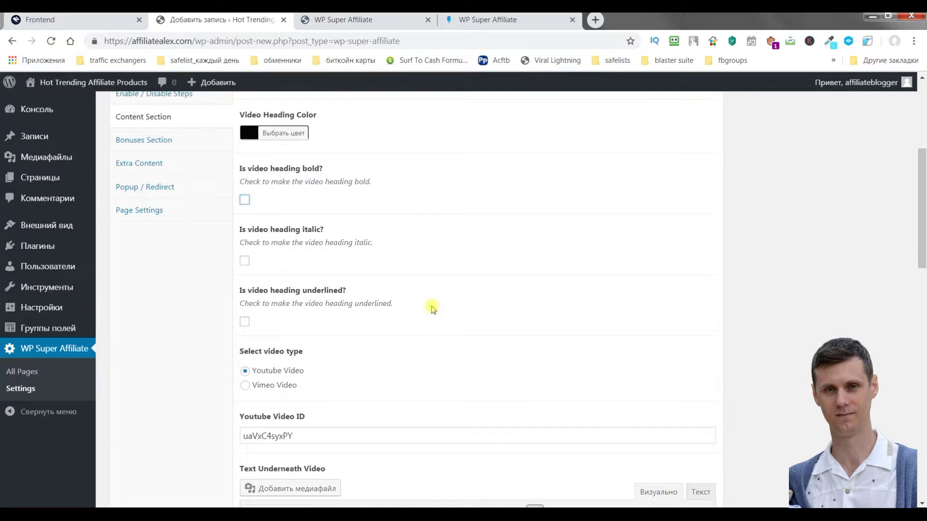
scroll(429, 303, "down", 3)
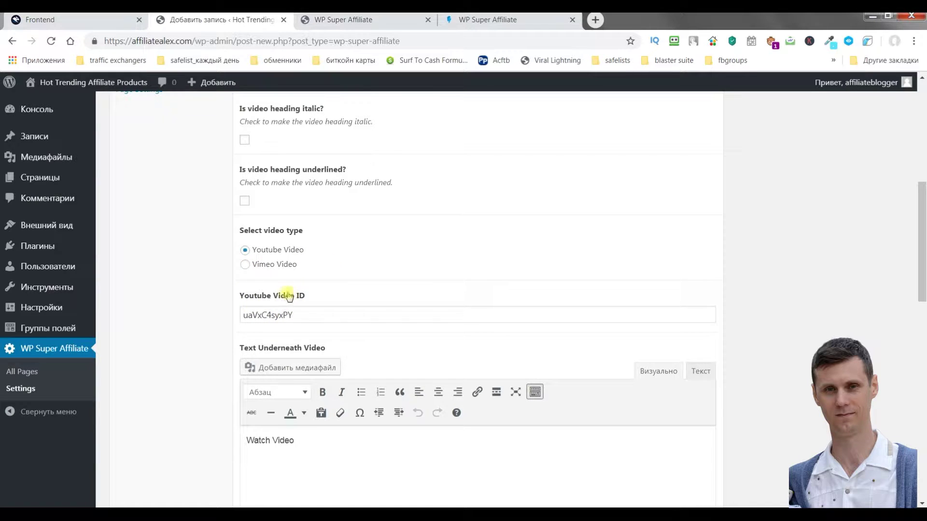
scroll(348, 304, "down", 5)
scroll(351, 302, "up", 3)
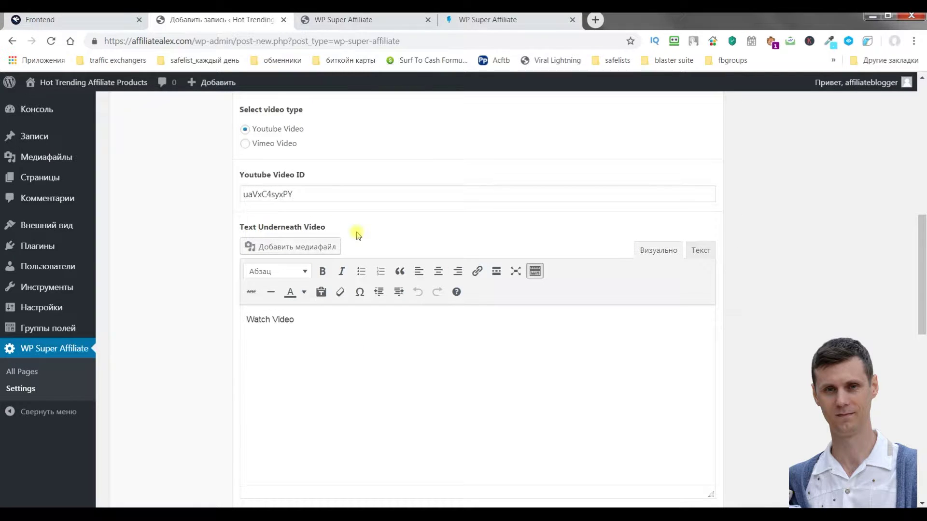
Compare the timer heading on the live bonus page, then go back to the editor
left_click(339, 28)
scroll(423, 300, "down", 5)
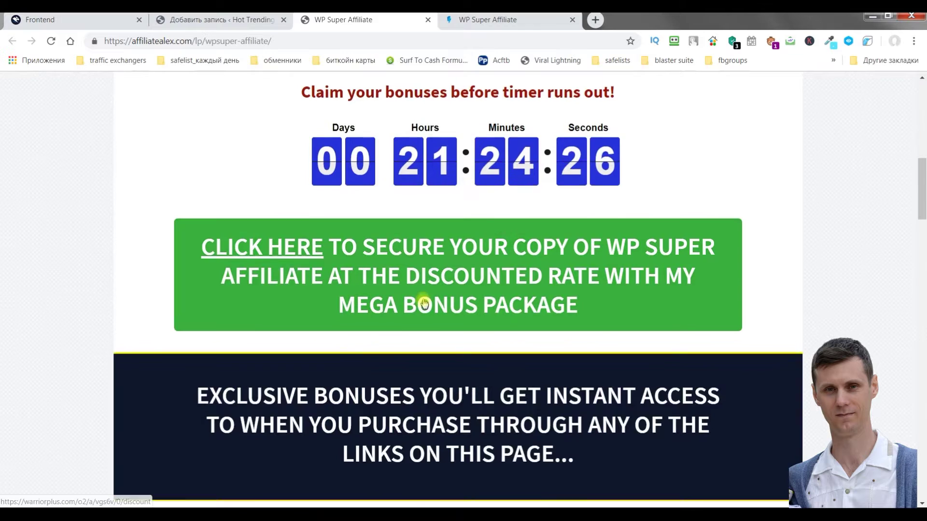
scroll(313, 294, "up", 4)
left_click_drag(301, 272, 631, 282)
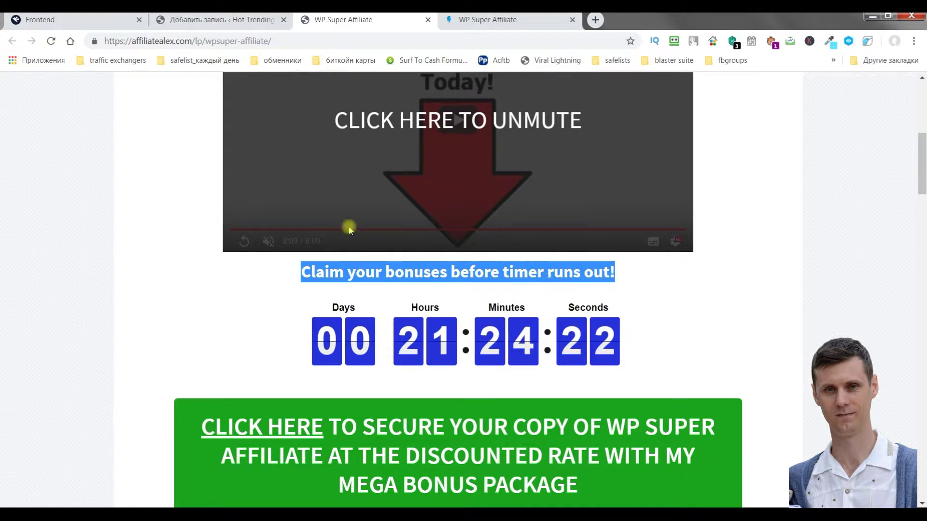
left_click(201, 20)
scroll(328, 366, "down", 5)
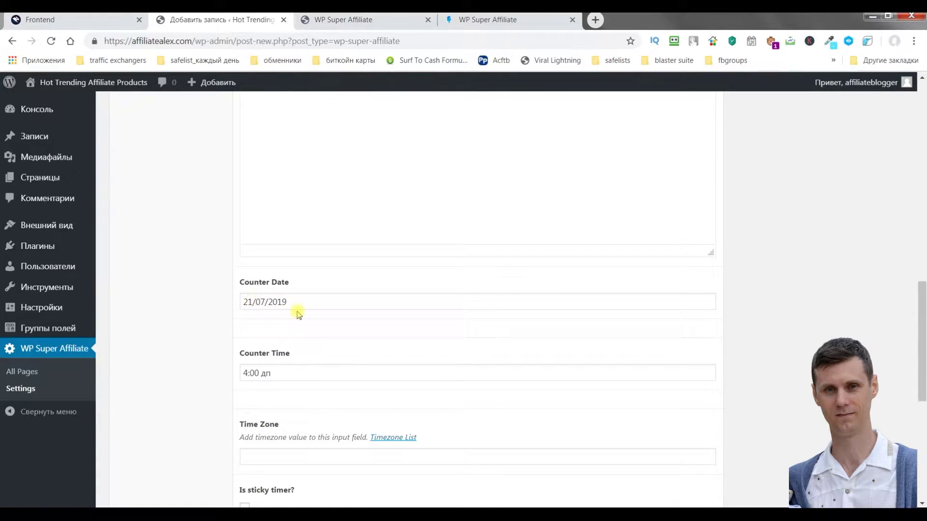
left_click(248, 301)
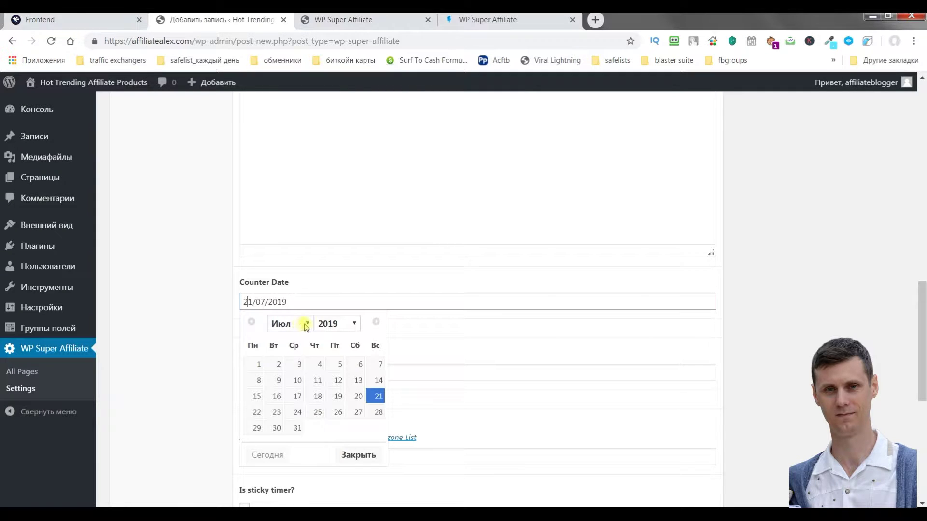
left_click(333, 19)
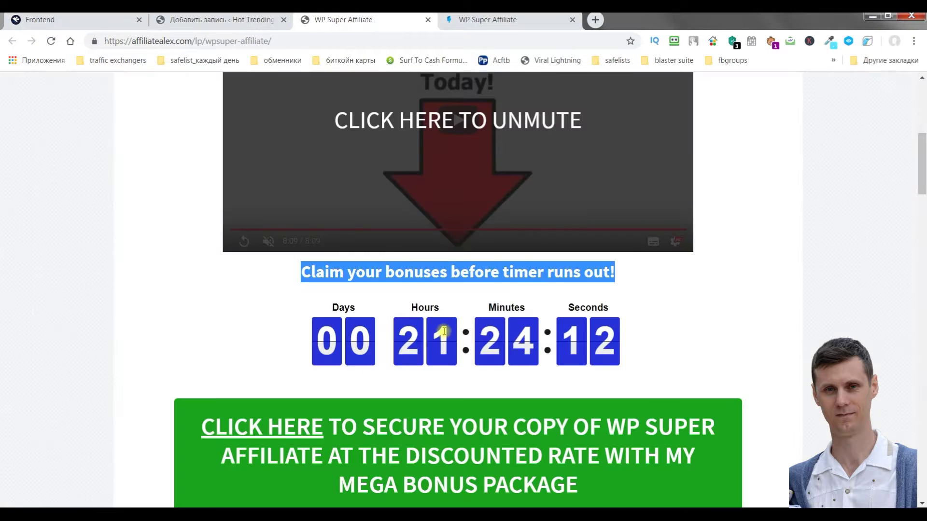
left_click(217, 19)
scroll(410, 337, "down", 4)
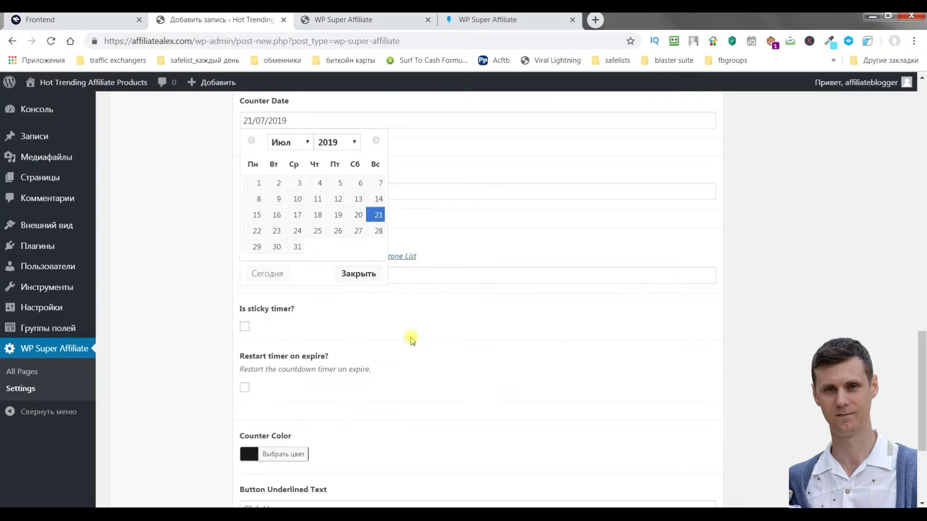
left_click(446, 333)
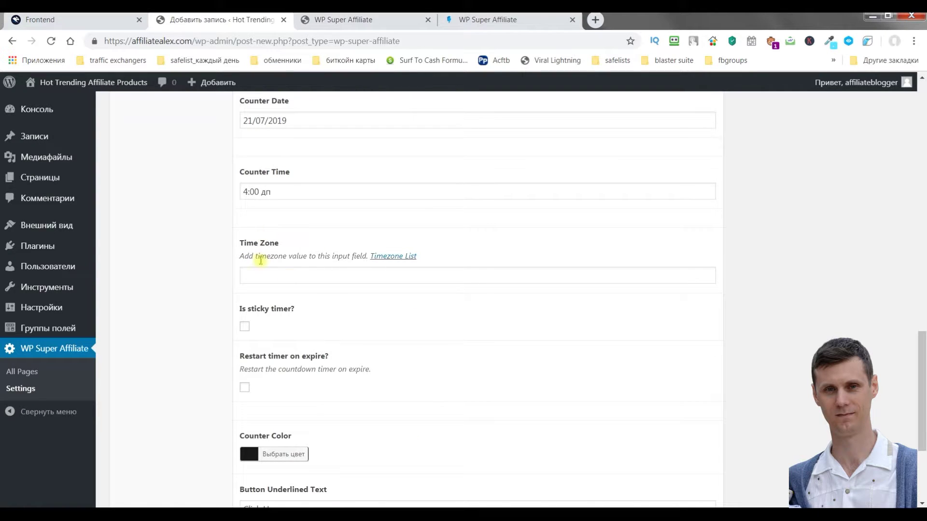
left_click(245, 327)
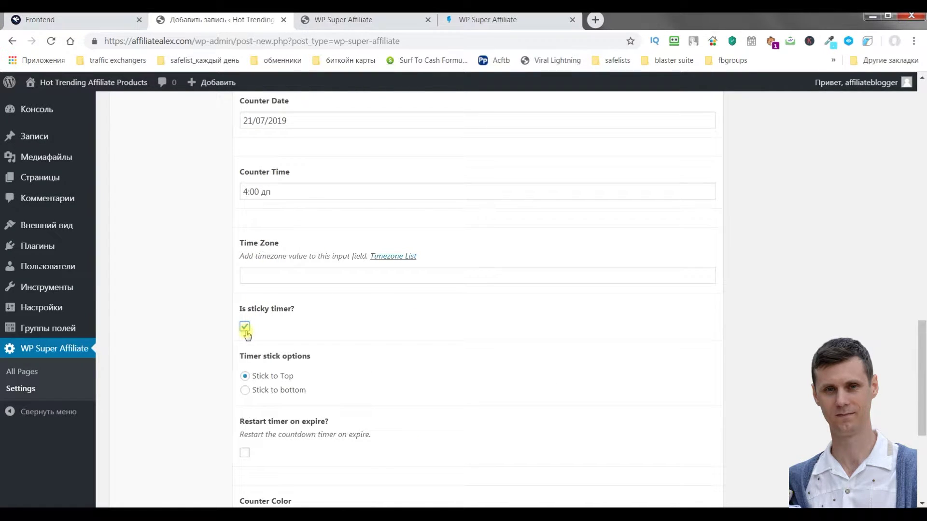
left_click(351, 20)
scroll(480, 290, "down", 3)
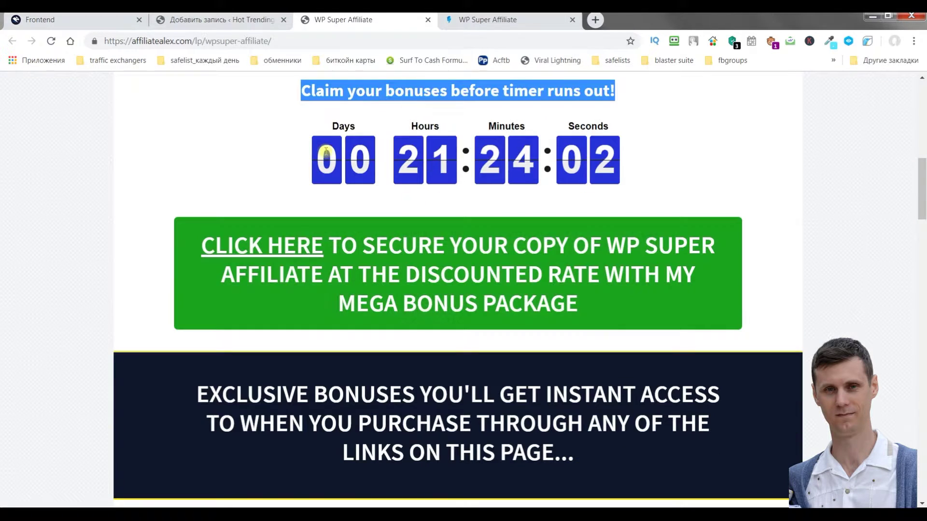
scroll(329, 145, "up", 1)
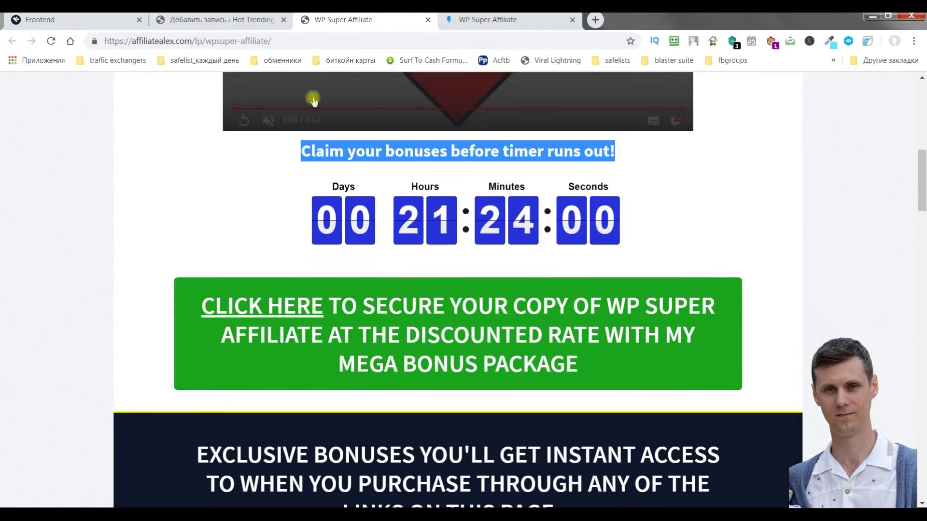
left_click(237, 25)
left_click(243, 326)
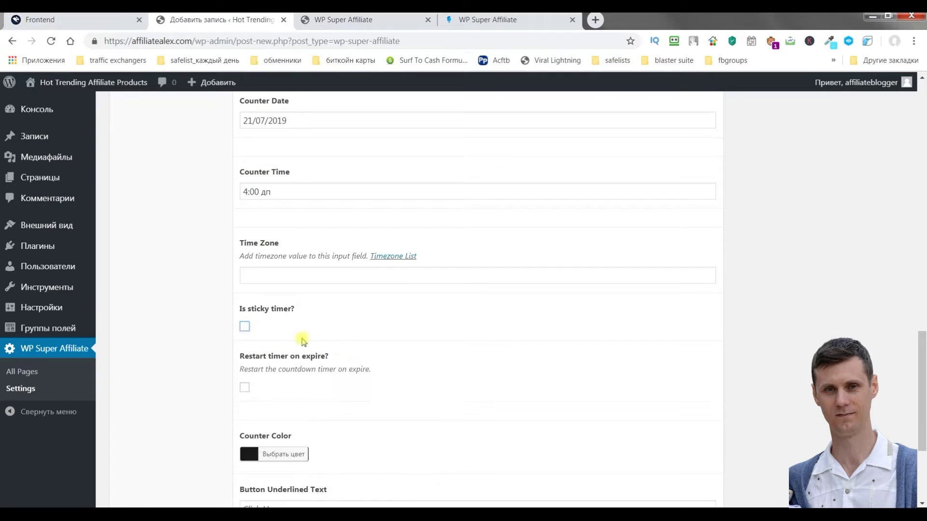
scroll(355, 361, "down", 3)
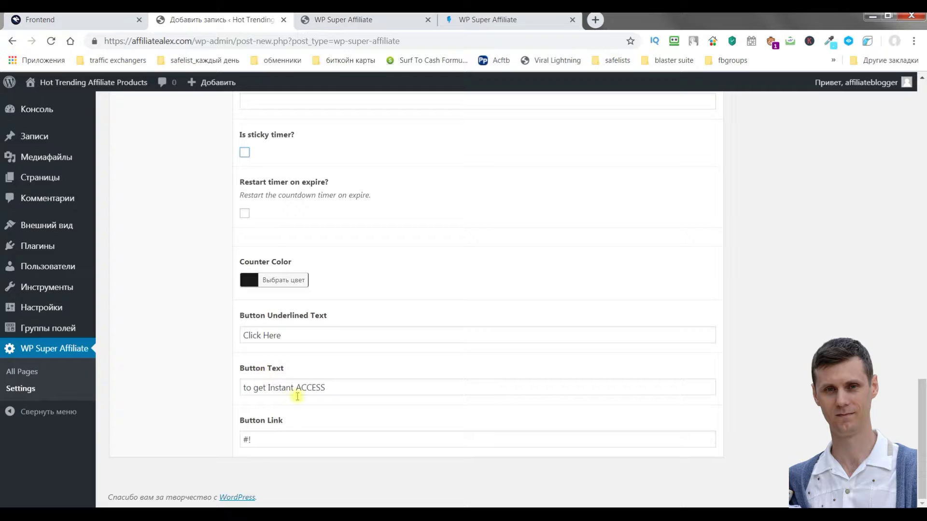
left_click(355, 28)
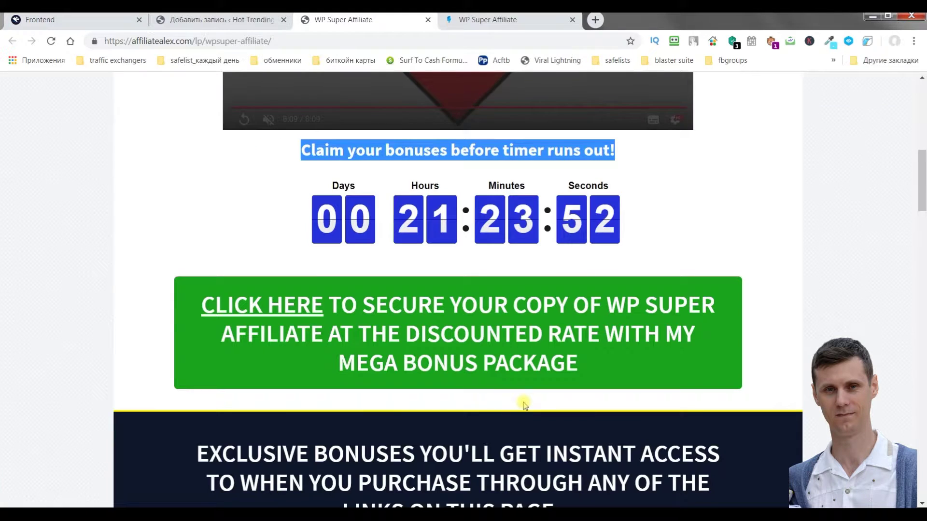
scroll(483, 338, "down", 3)
scroll(488, 231, "up", 1)
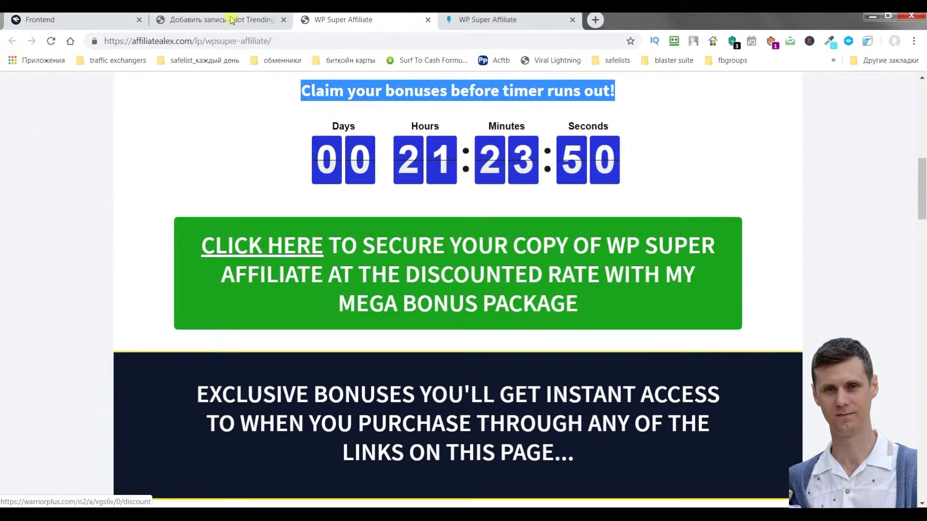
key("ctrl+shift+Tab")
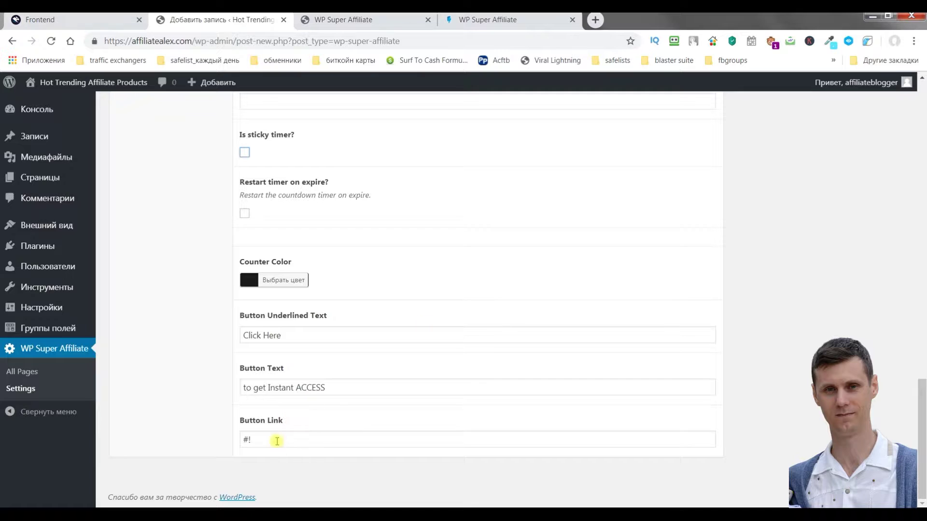
left_click_drag(276, 440, 229, 453)
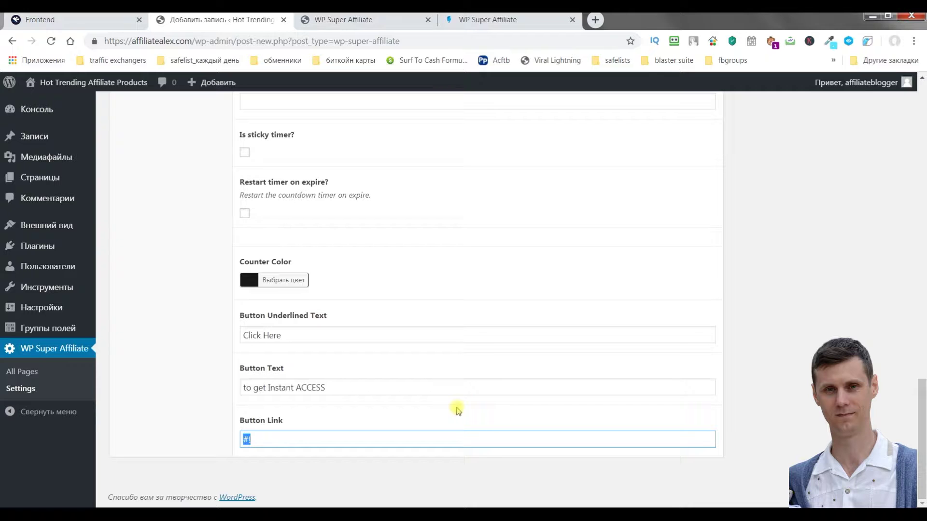
scroll(144, 393, "up", 20)
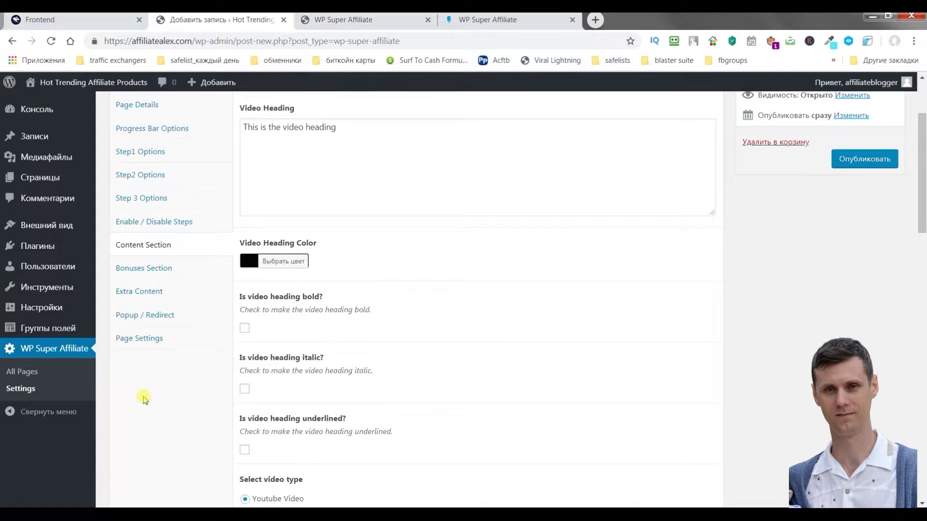
Open the Bonuses Section settings and keep Content Alignment set to Left
left_click(151, 268)
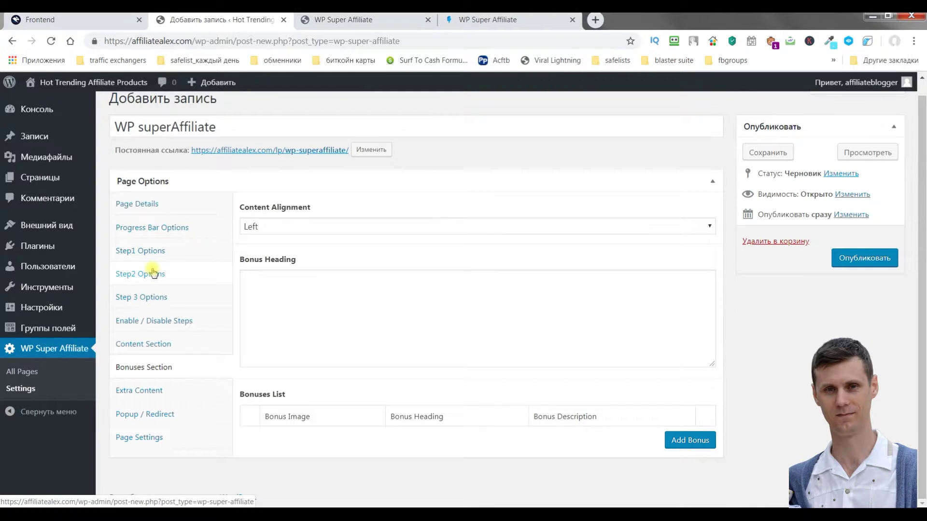
left_click(272, 228)
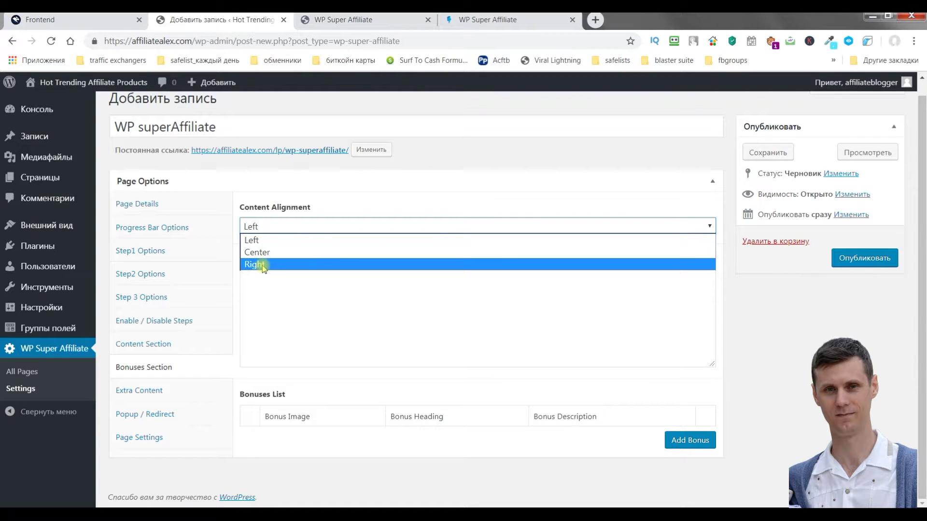
left_click(303, 324)
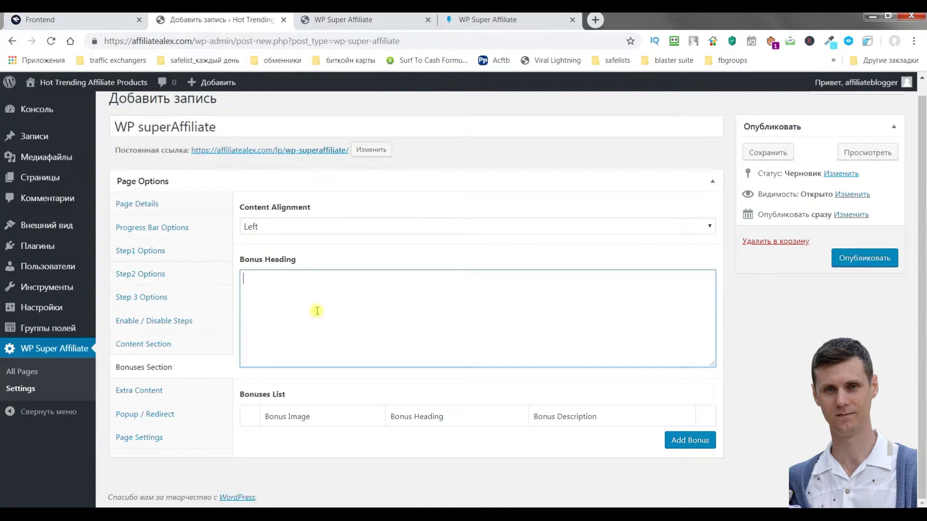
Check the live page's exclusive bonuses heading, then add an empty first row to the Bonuses List
left_click(338, 15)
scroll(427, 362, "down", 5)
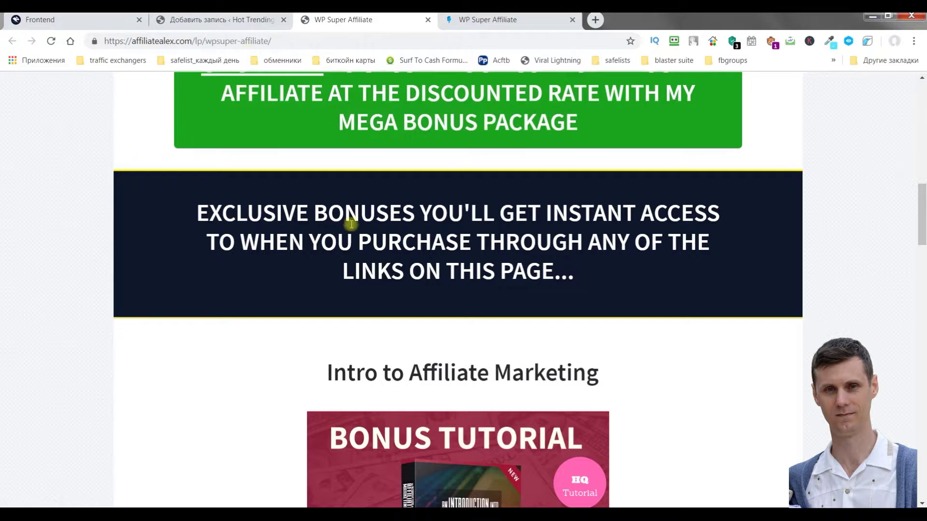
left_click_drag(198, 213, 569, 278)
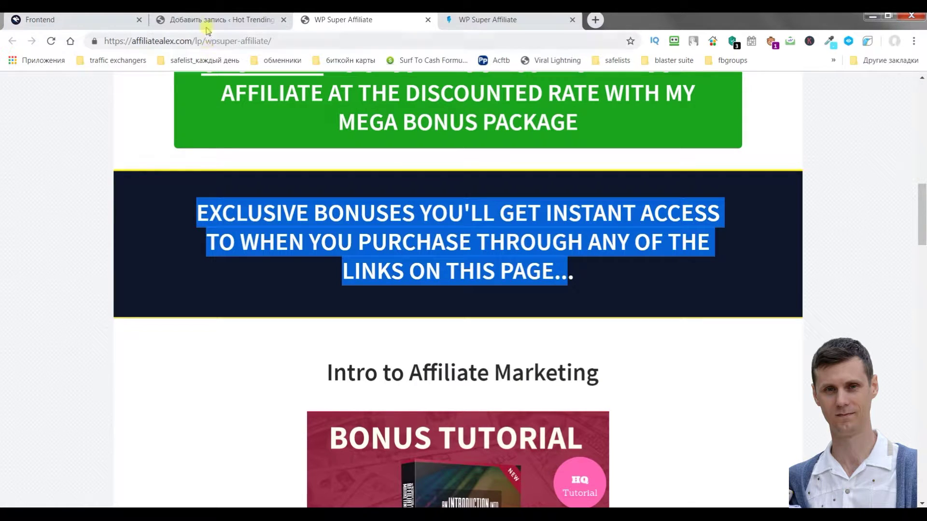
left_click(206, 25)
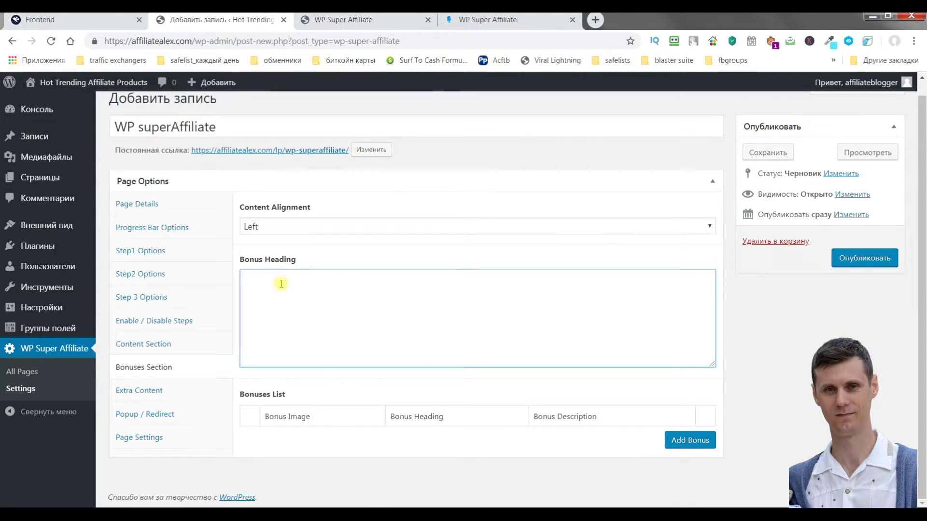
left_click(696, 444)
scroll(690, 447, "down", 2)
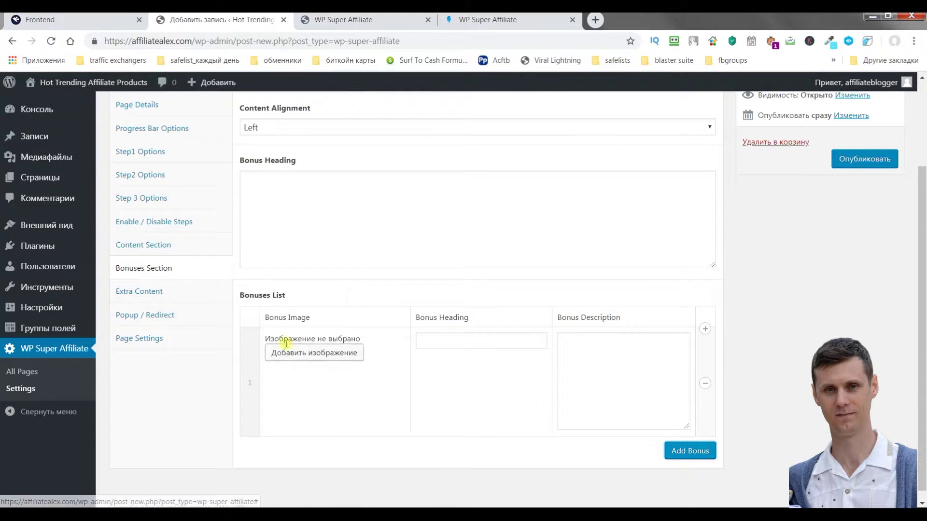
Add the A-Z Launch Jacking guide image to the first bonus and paste in the heading 'Intro to Affiliate Marketing'
left_click(310, 356)
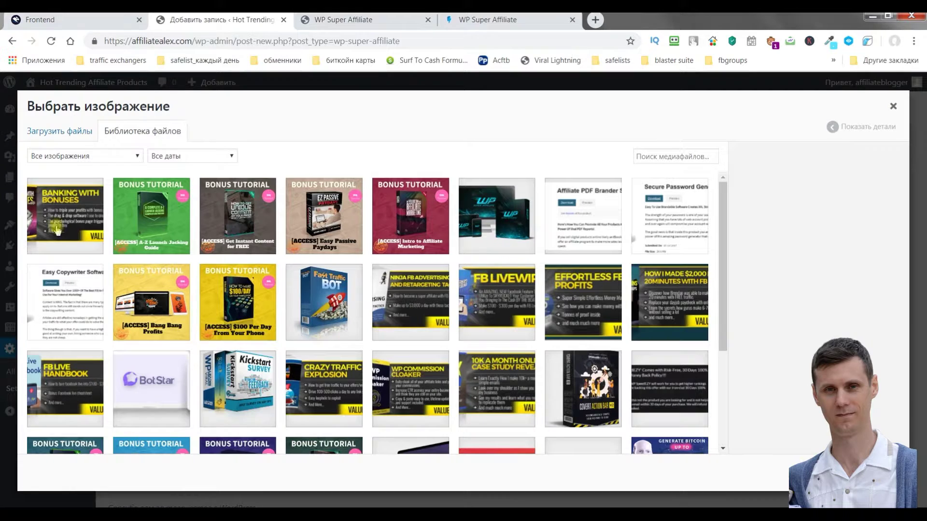
left_click(158, 217)
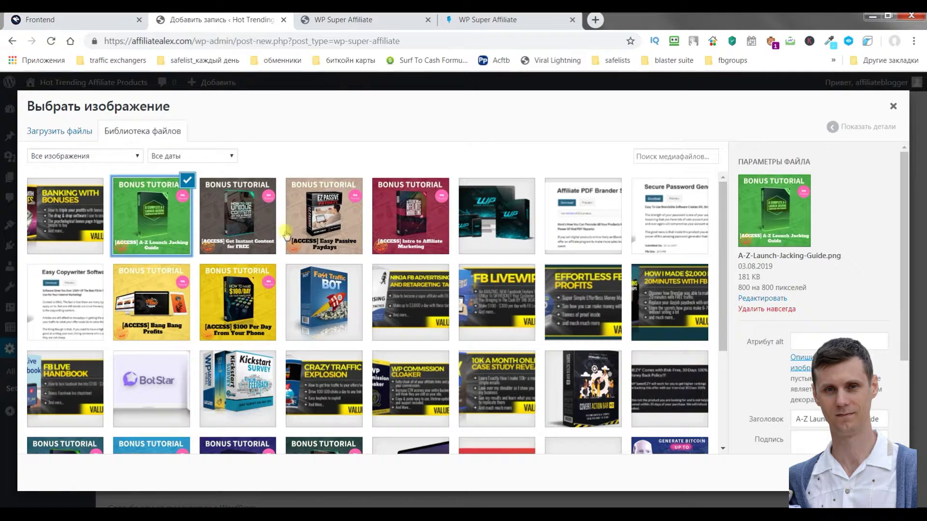
left_click(869, 472)
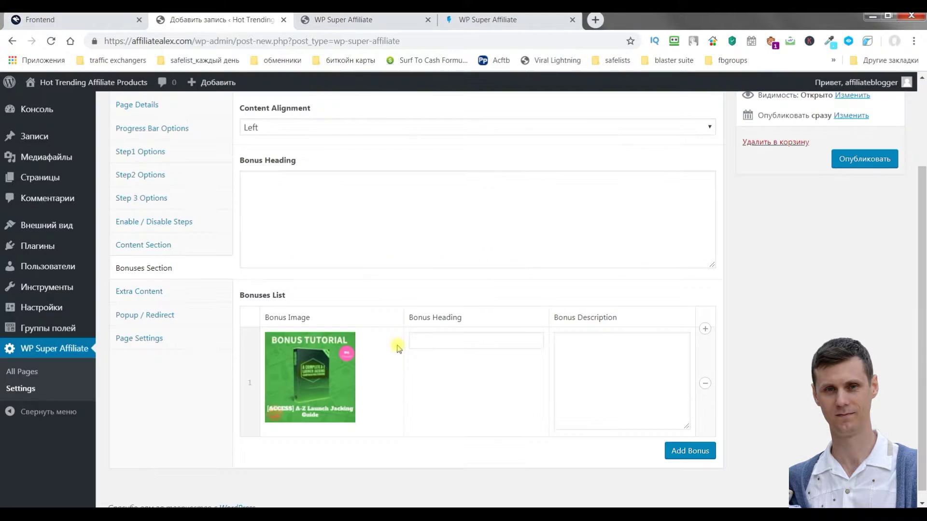
left_click(470, 339)
left_click(338, 19)
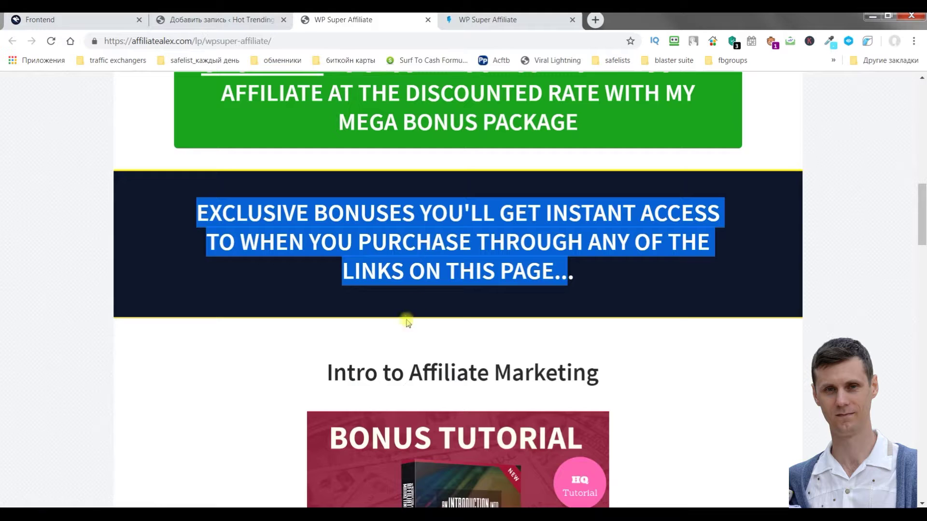
left_click_drag(328, 373, 622, 373)
key("ctrl+c")
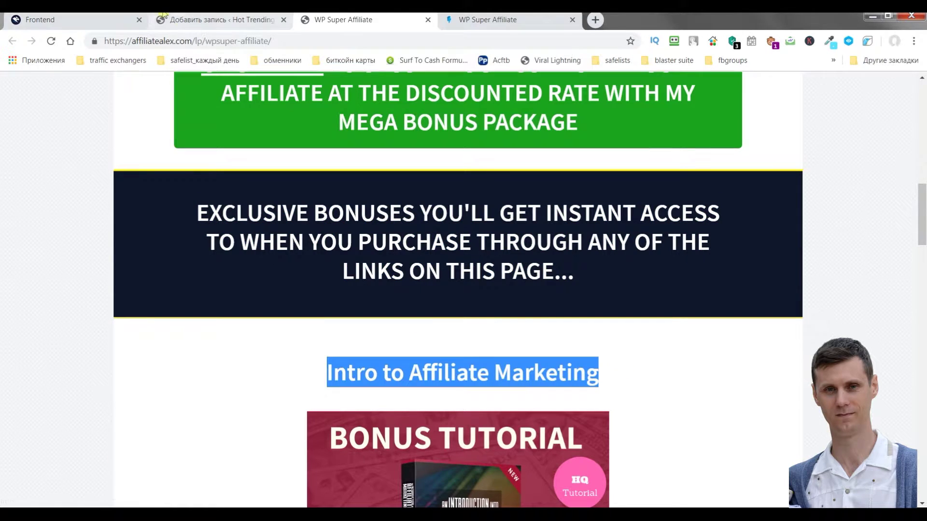
left_click(183, 20)
key("ctrl+v")
scroll(599, 342, "down", 1)
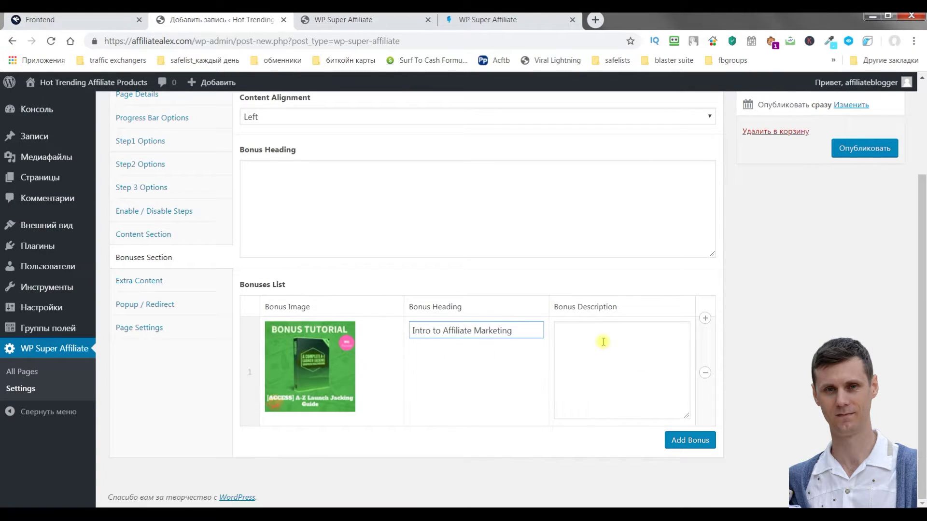
left_click(590, 346)
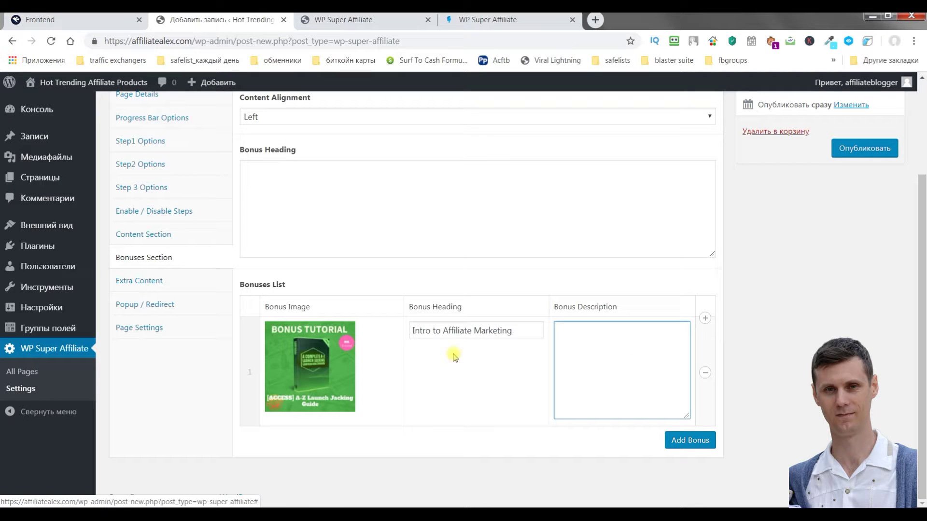
Show the Extra Content page options and place the cursor in the empty Content editor
left_click(130, 283)
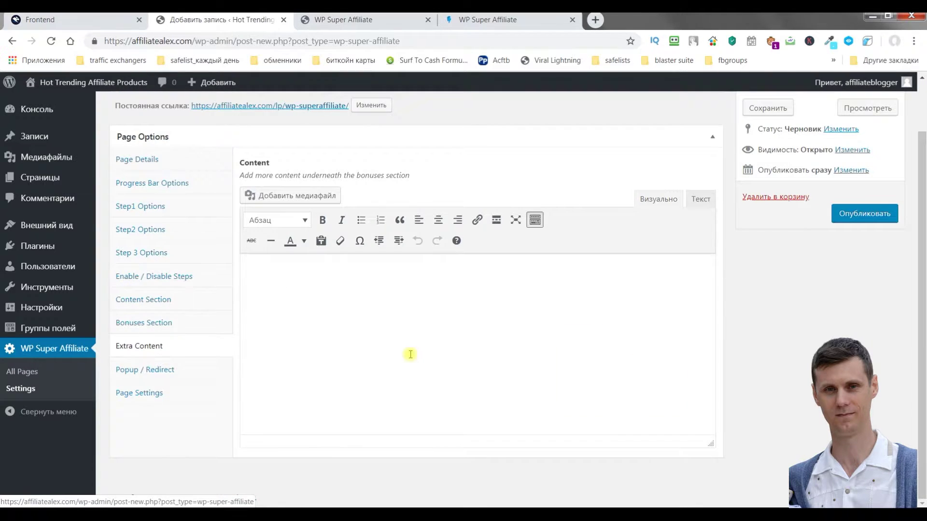
left_click(307, 292)
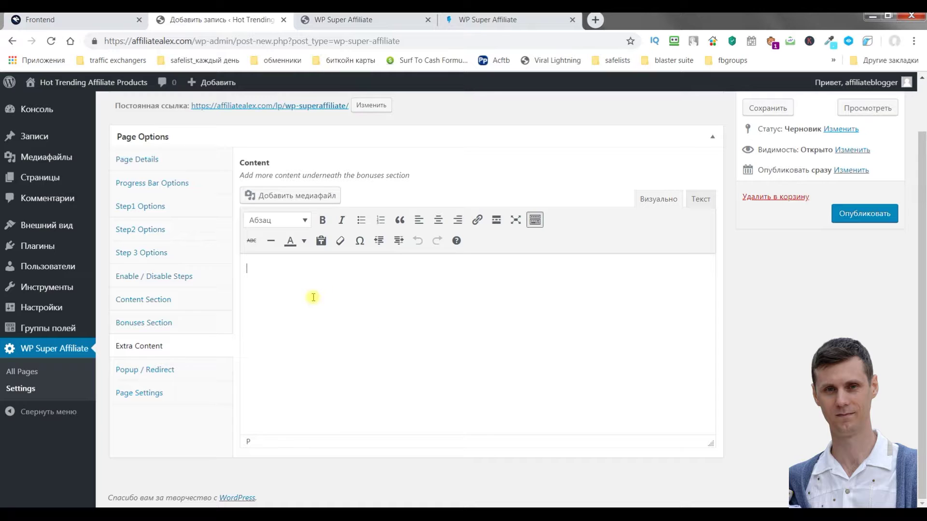
left_click(341, 219)
left_click(515, 258)
Show the Popup / Redirect options (Popup with image) and compare them against the live bonus page
left_click(149, 371)
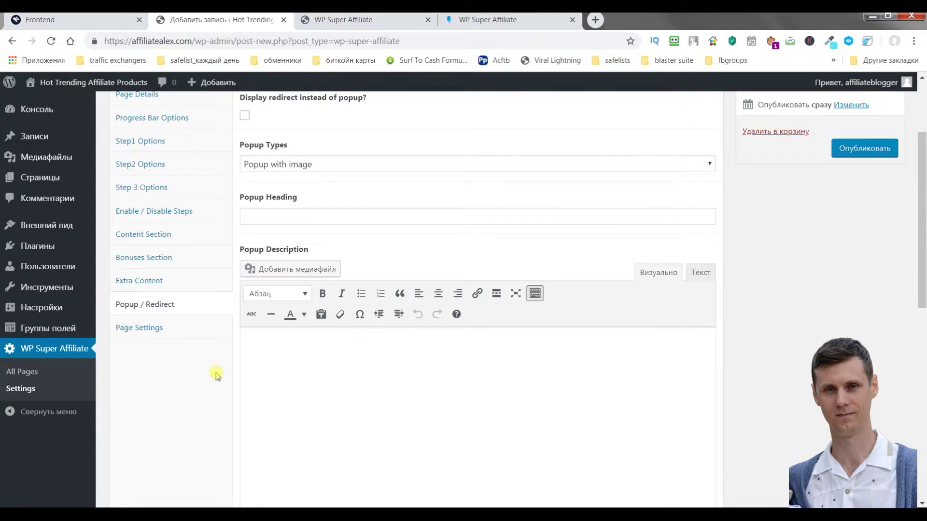
scroll(390, 351, "up", 2)
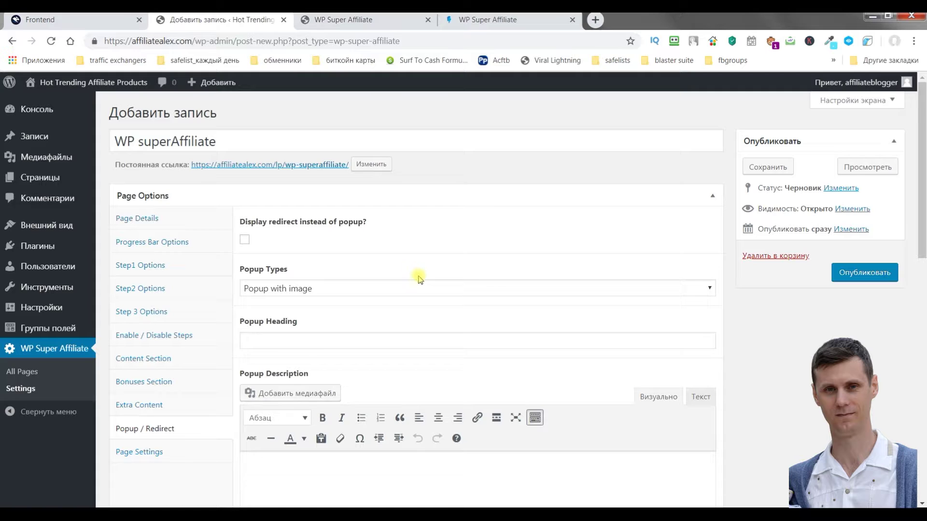
scroll(419, 276, "down", 1)
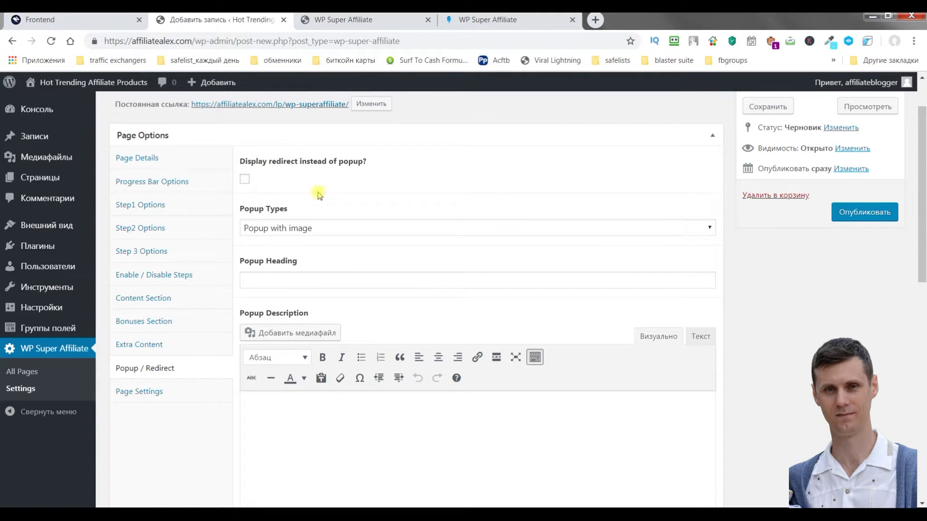
left_click(344, 21)
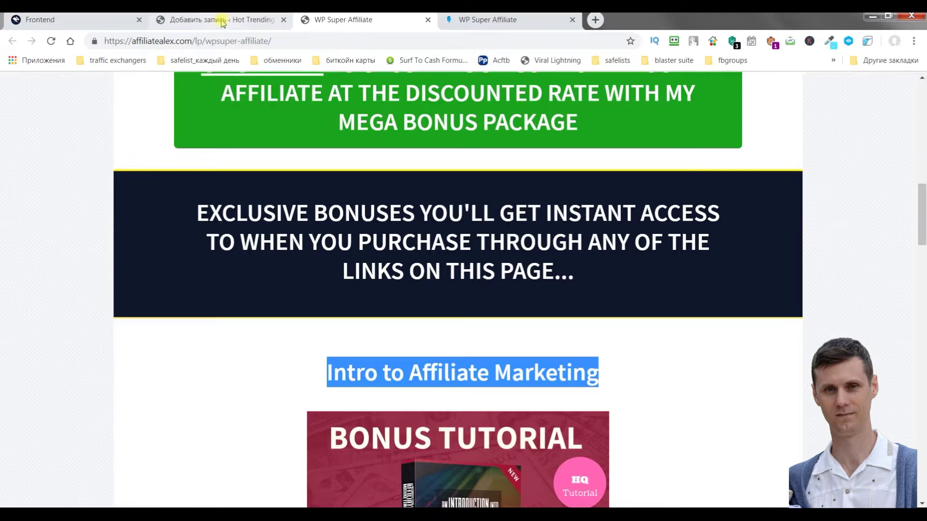
left_click(222, 21)
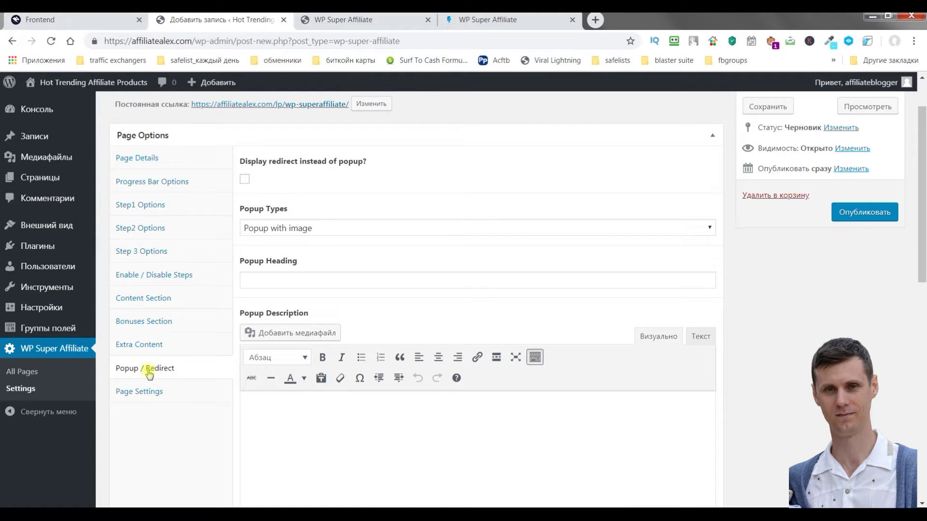
left_click(333, 20)
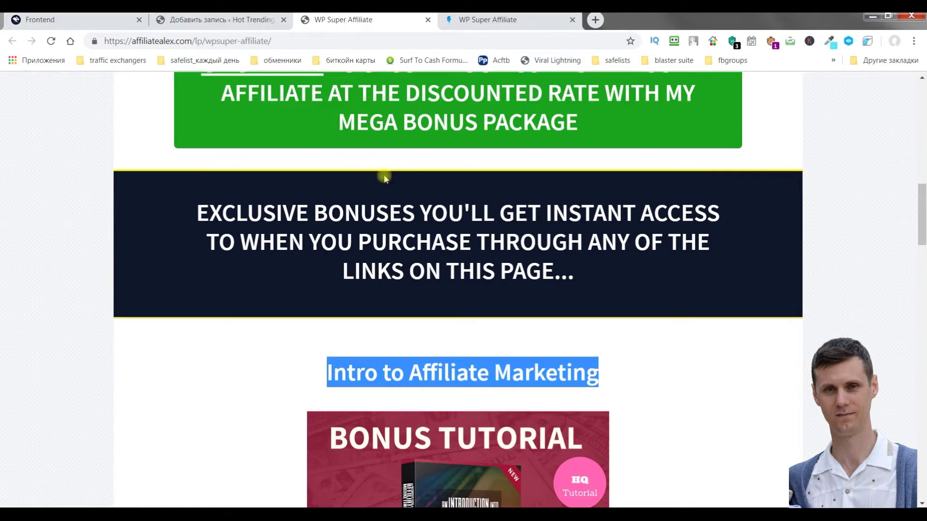
left_click(338, 367)
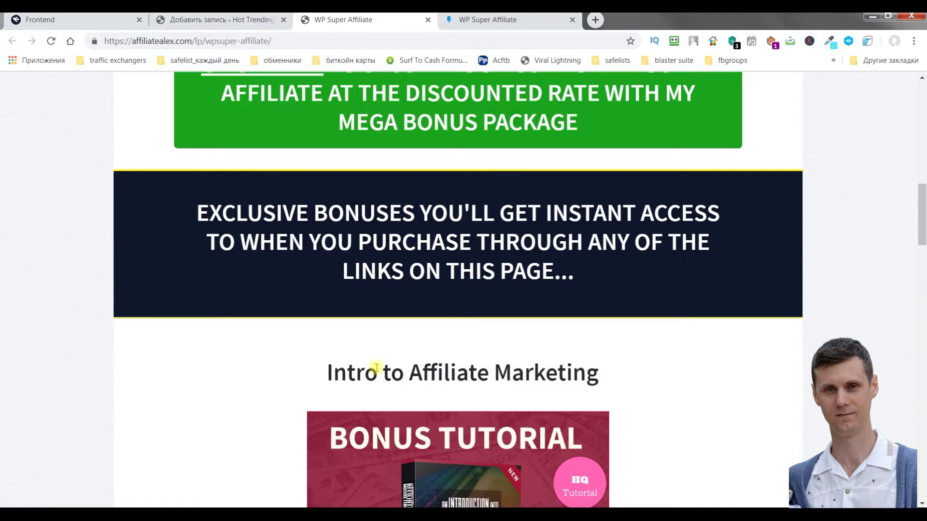
key("ctrl+Page_Up")
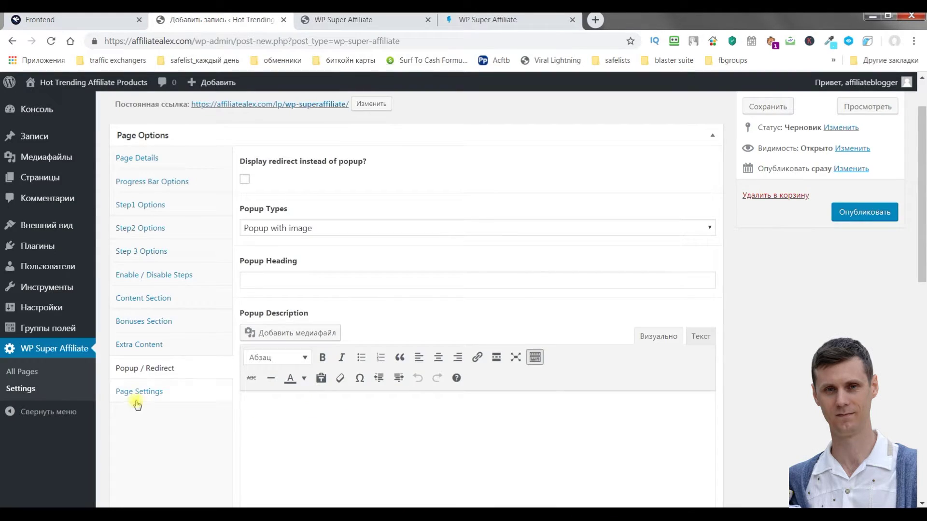
Check the page's custom JavaScript settings and the live page, then go to WP Super Affiliate Settings
left_click(132, 391)
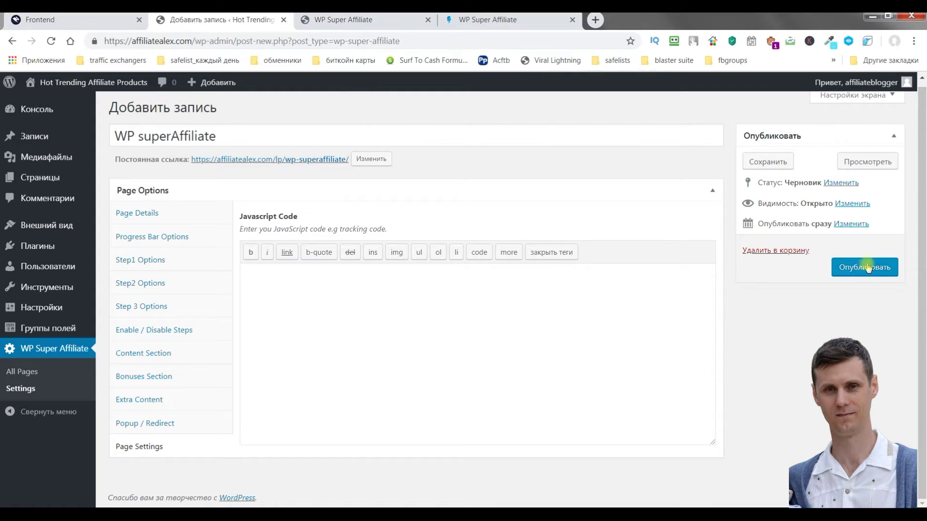
left_click(332, 20)
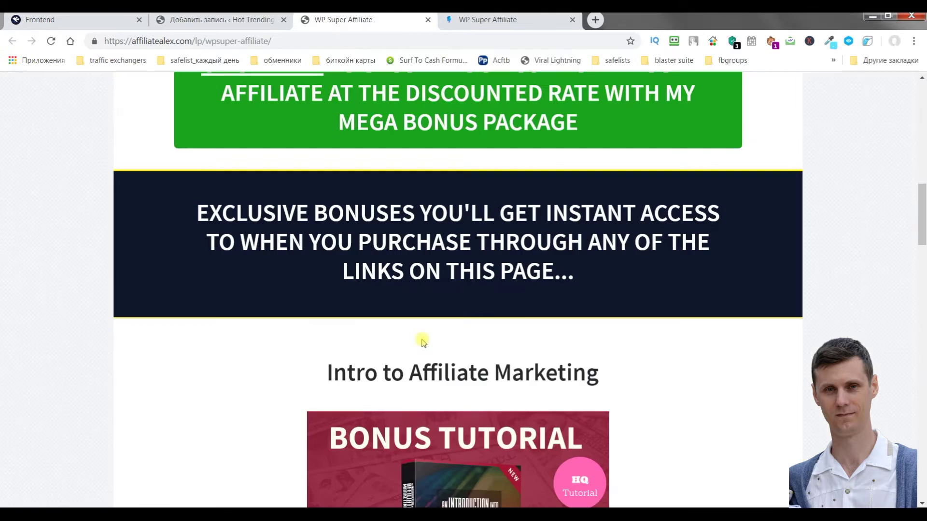
left_click_drag(923, 215, 922, 368)
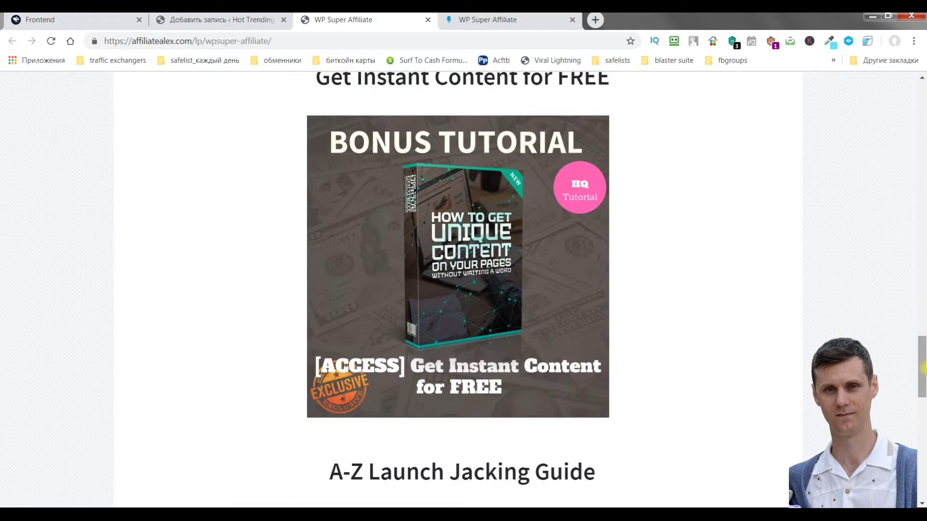
left_click_drag(922, 413, 923, 92)
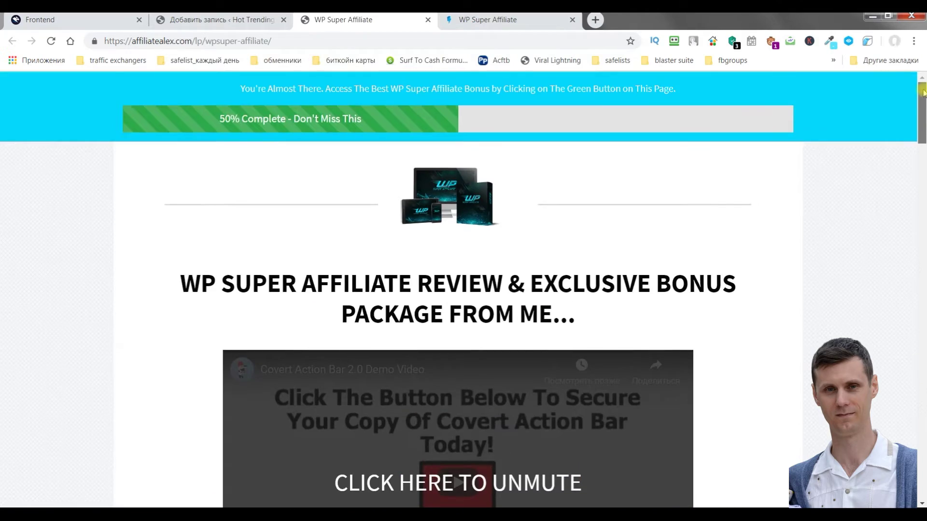
scroll(923, 313, "down", 12)
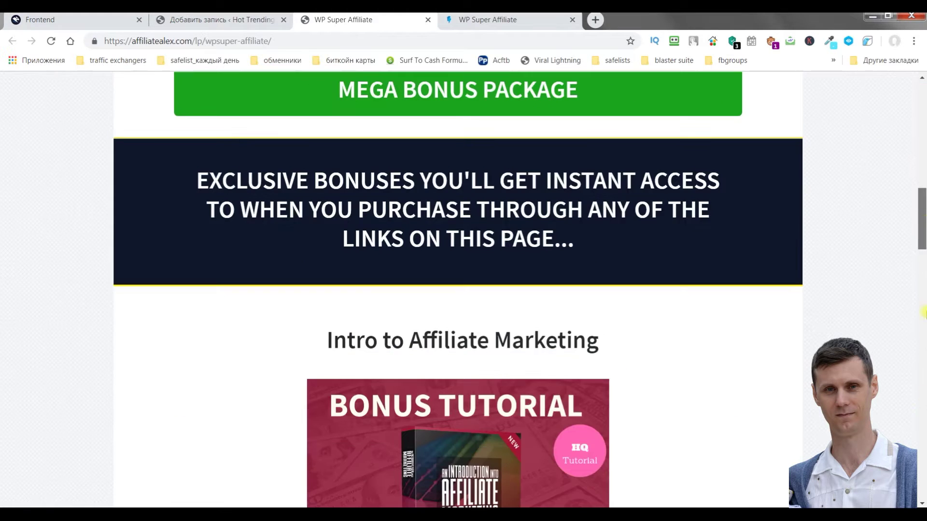
scroll(923, 313, "down", 10)
left_click(922, 125)
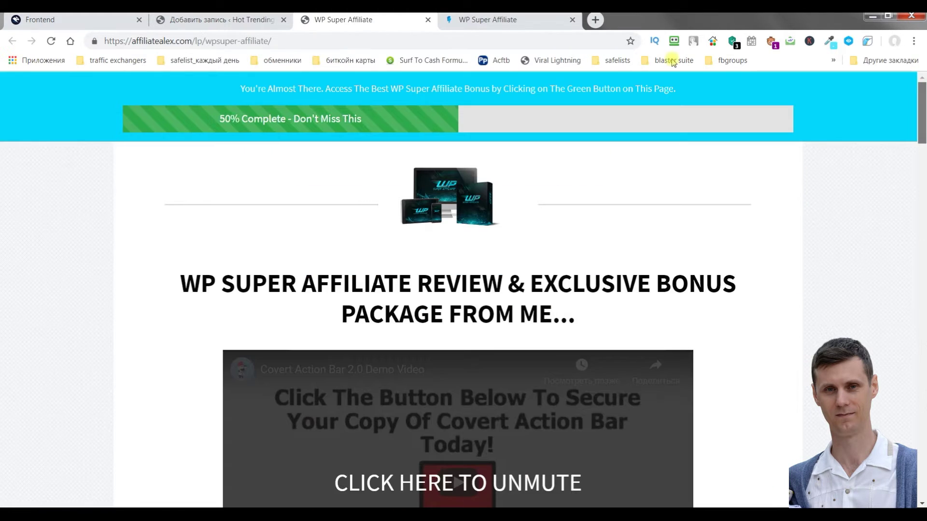
left_click(198, 21)
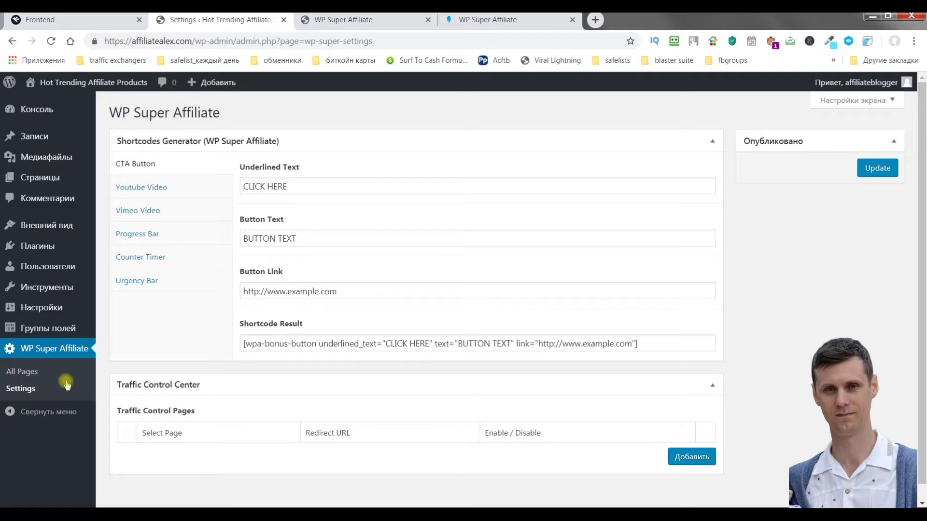
Recheck the live page, then select the full wpa-bonus-button shortcode in the Shortcode Result
left_click(21, 389)
left_click(367, 21)
scroll(516, 275, "down", 15)
scroll(238, 245, "up", 5)
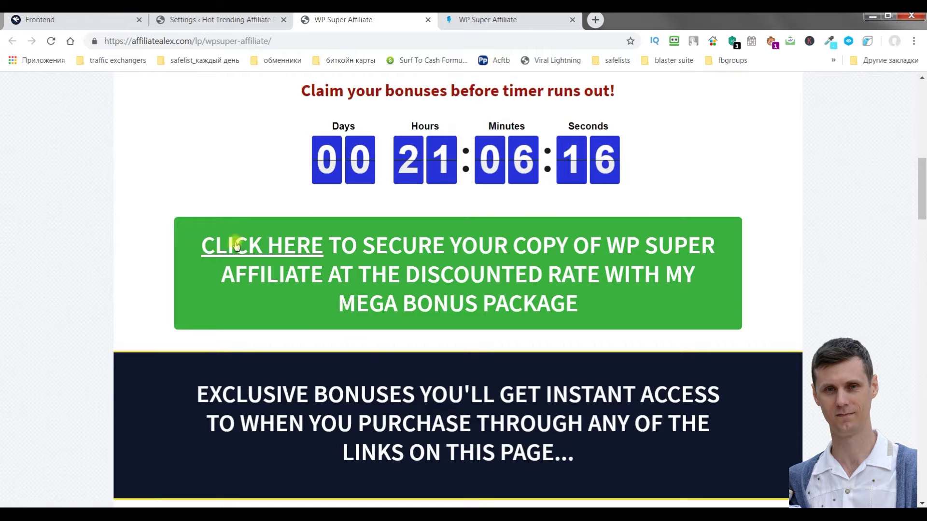
left_click(244, 20)
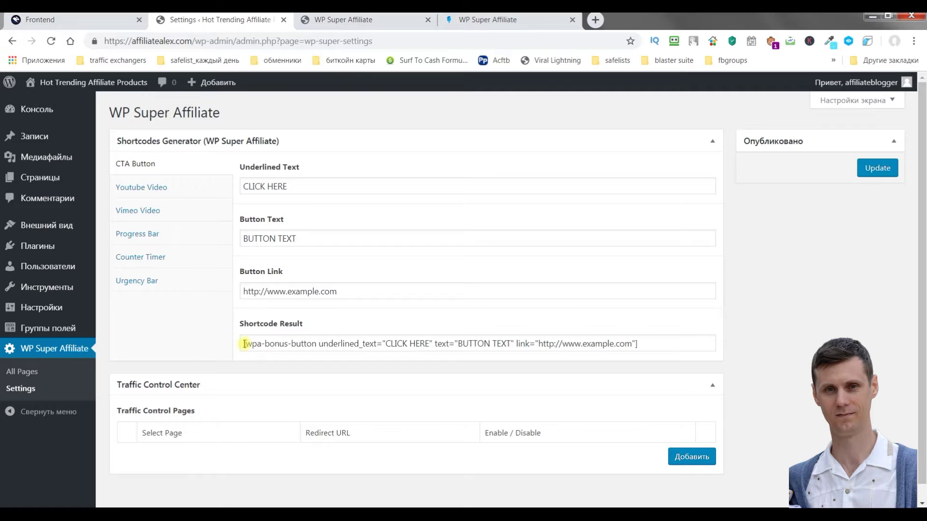
left_click_drag(631, 346, 245, 343)
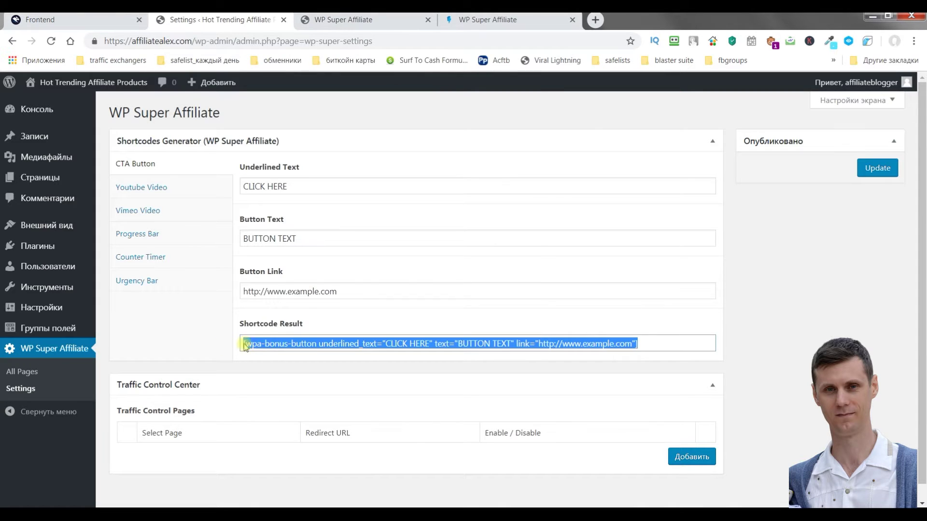
Copy the CTA button shortcode, compare it with the live green CLICK HERE button, then list all pages
right_click(266, 344)
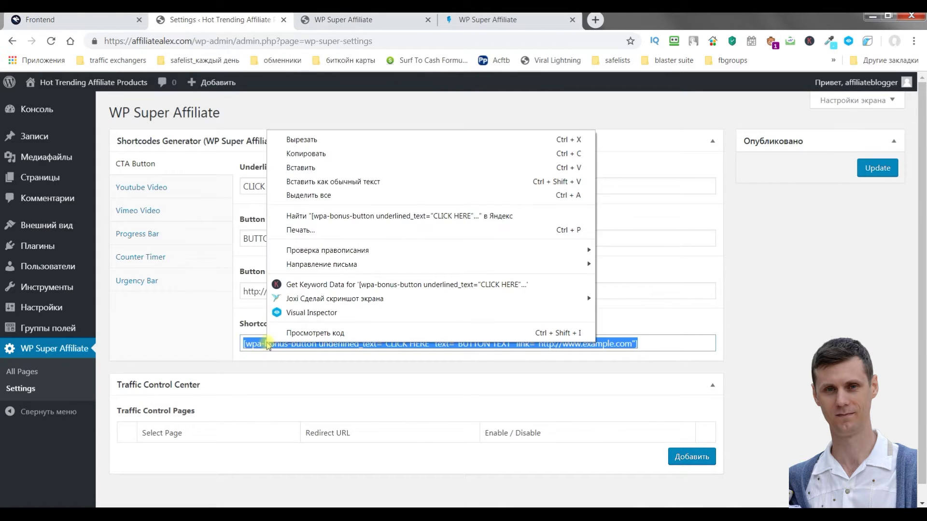
left_click(298, 154)
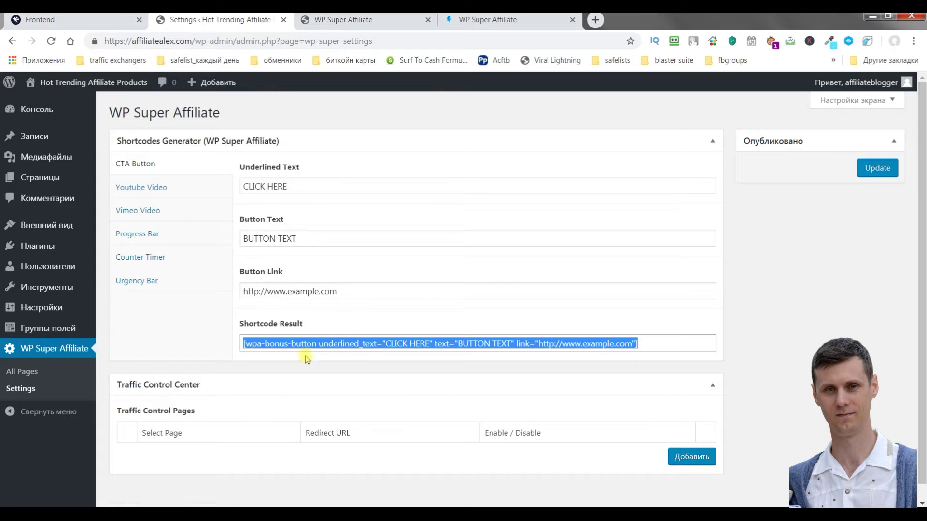
left_click(346, 21)
scroll(737, 280, "down", 15)
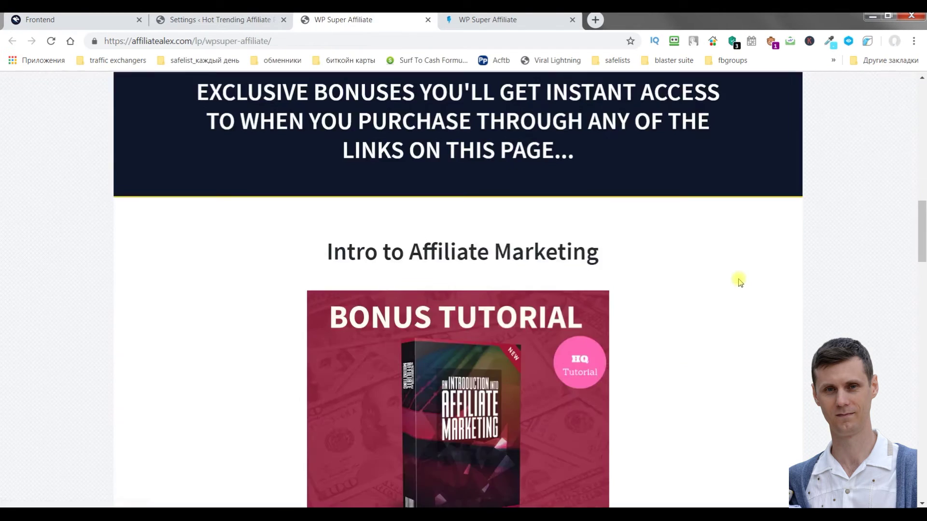
scroll(737, 280, "down", 15)
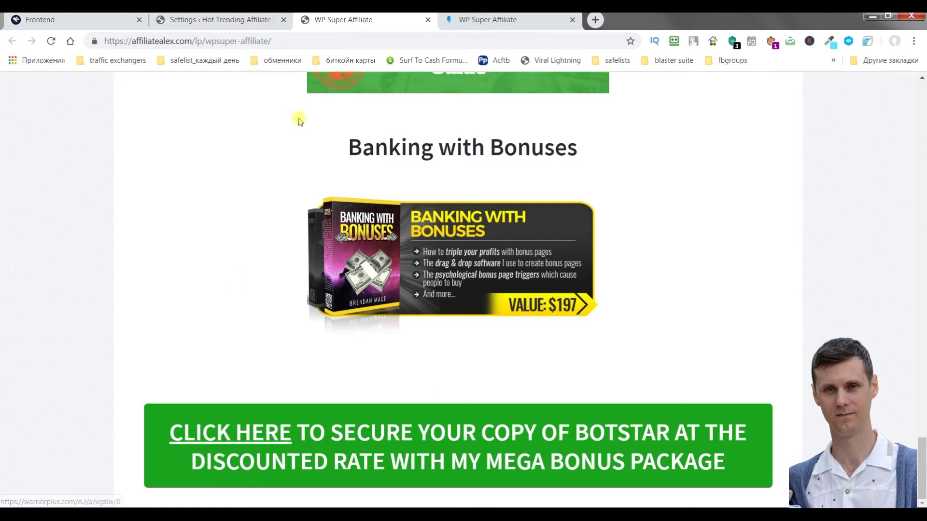
left_click(205, 22)
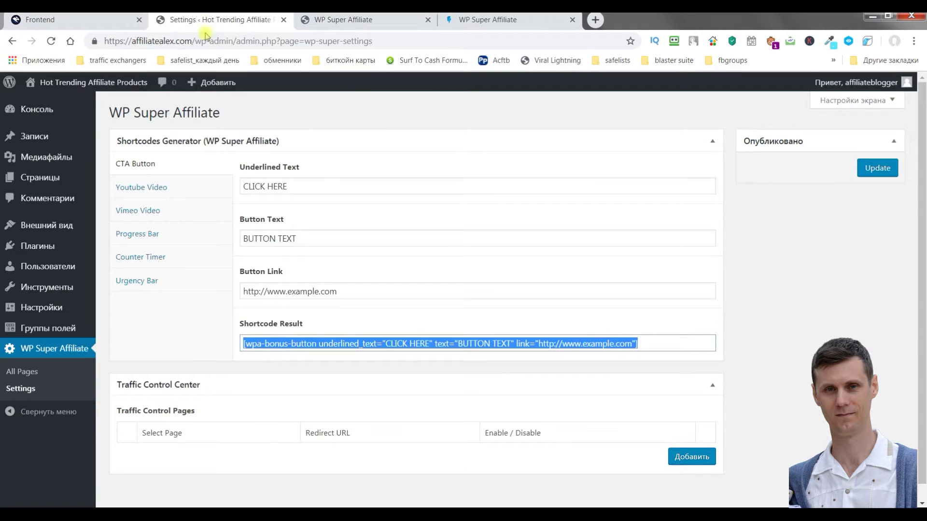
left_click(21, 377)
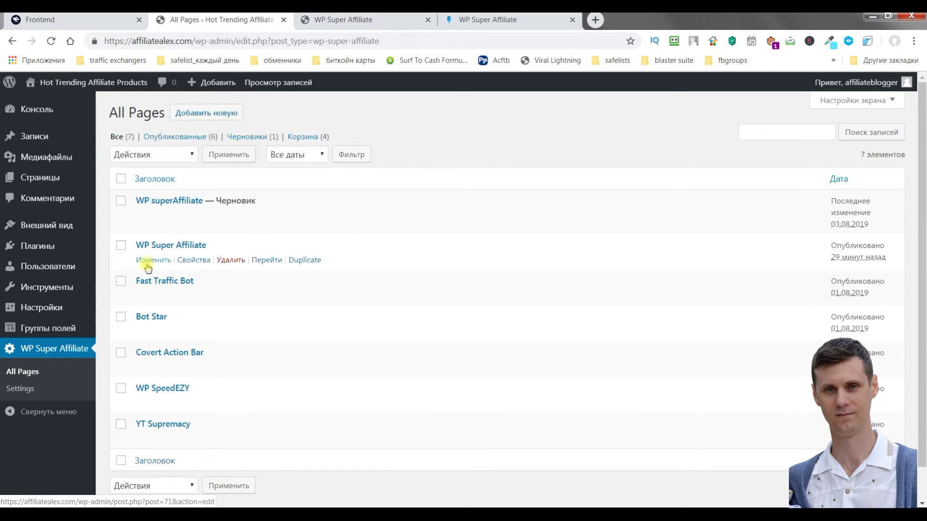
Check the WP Super Affiliate page's Extra Content CTA shortcode against the live button, then go back to Settings
left_click(146, 261)
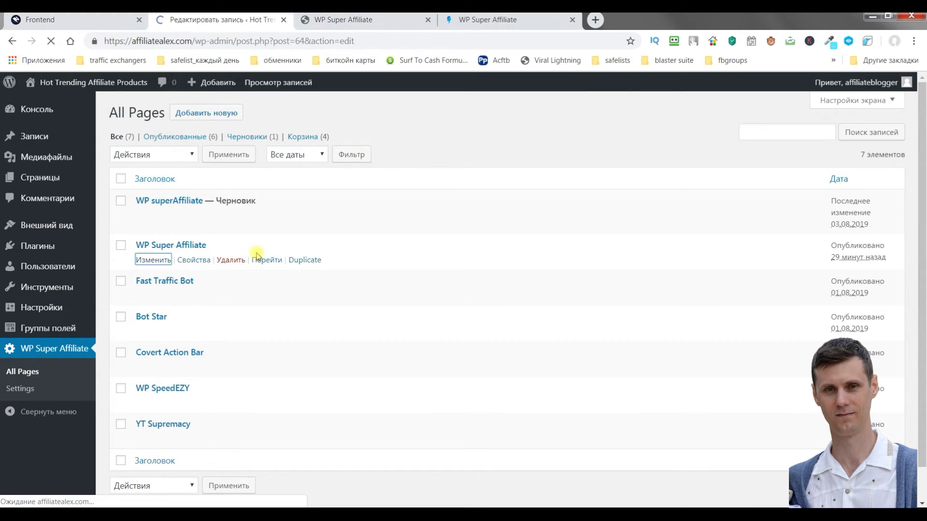
scroll(205, 403, "down", 3)
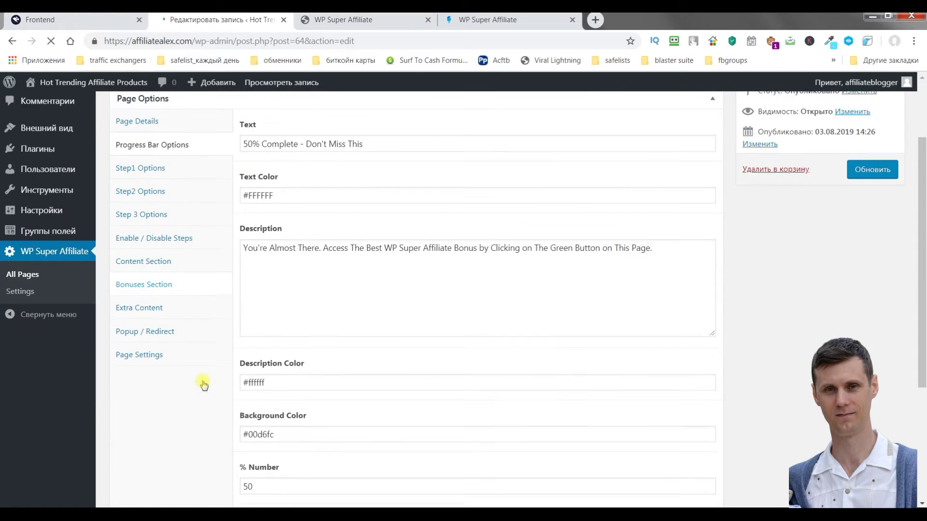
left_click(143, 287)
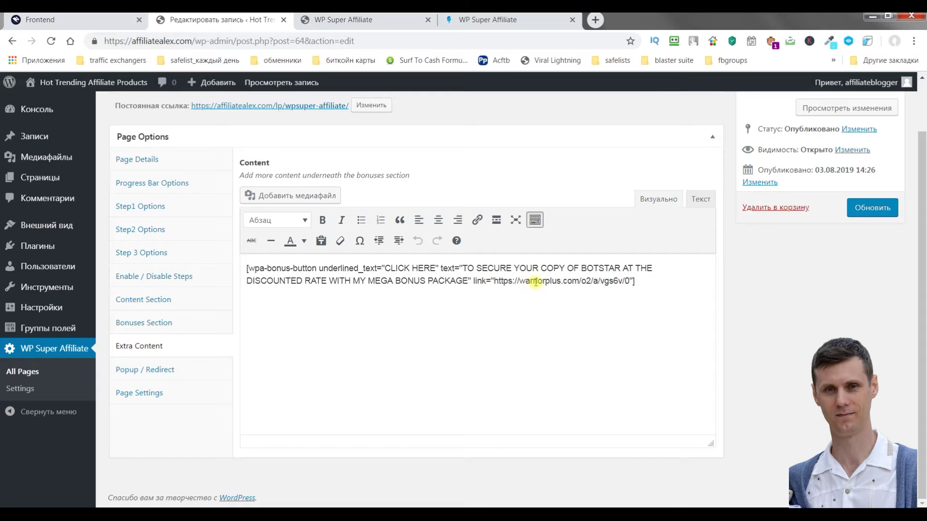
left_click(335, 20)
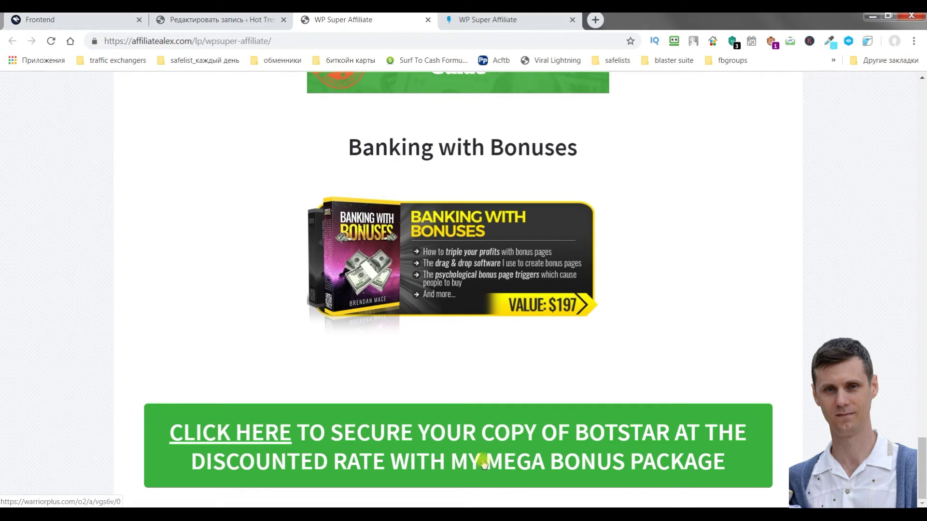
left_click(182, 20)
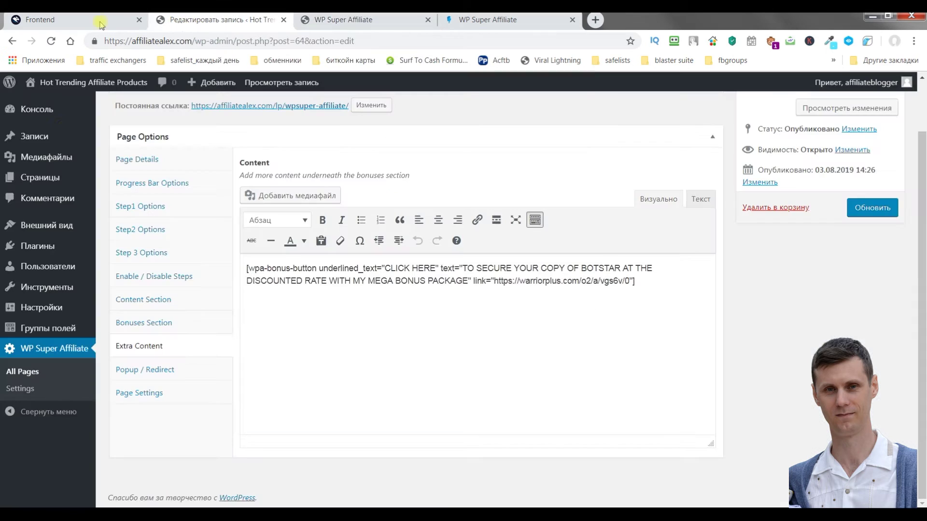
left_click(20, 389)
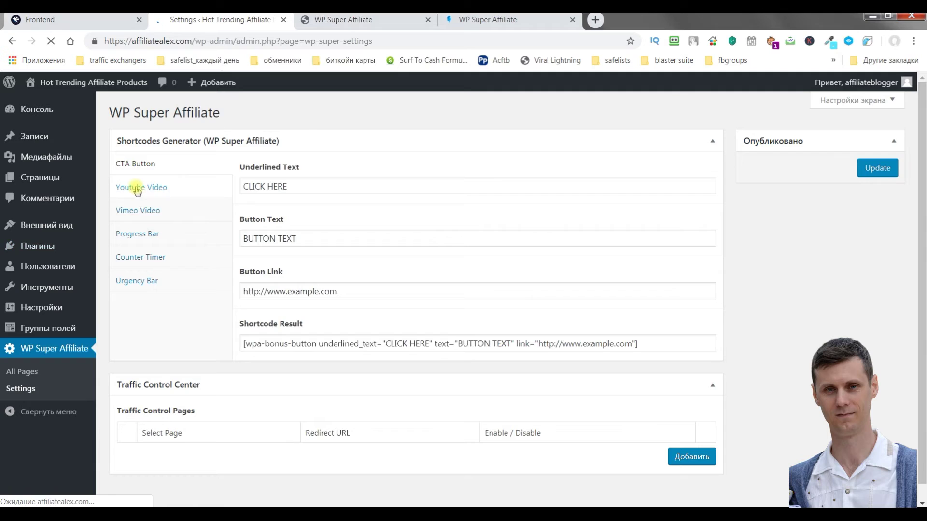
Preview the default shortcodes of the YouTube Video and Counter Timer generators
left_click(137, 190)
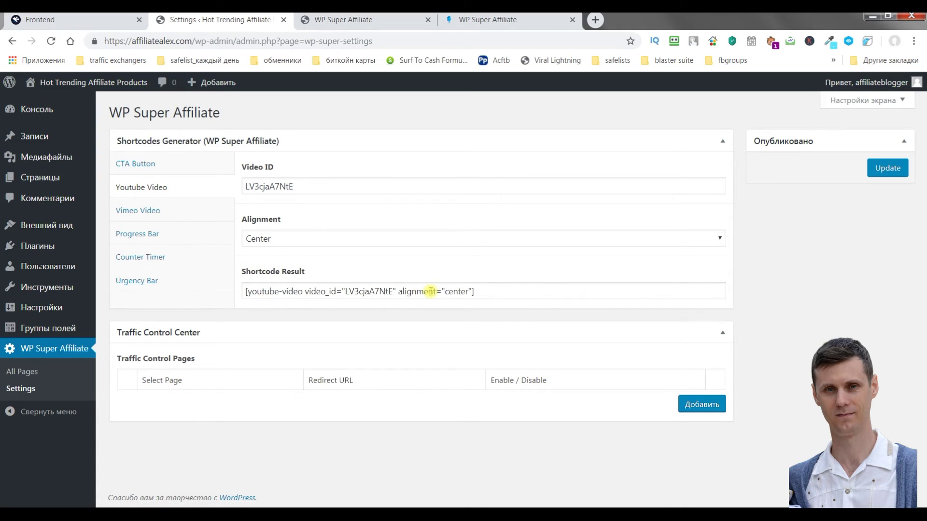
left_click(145, 257)
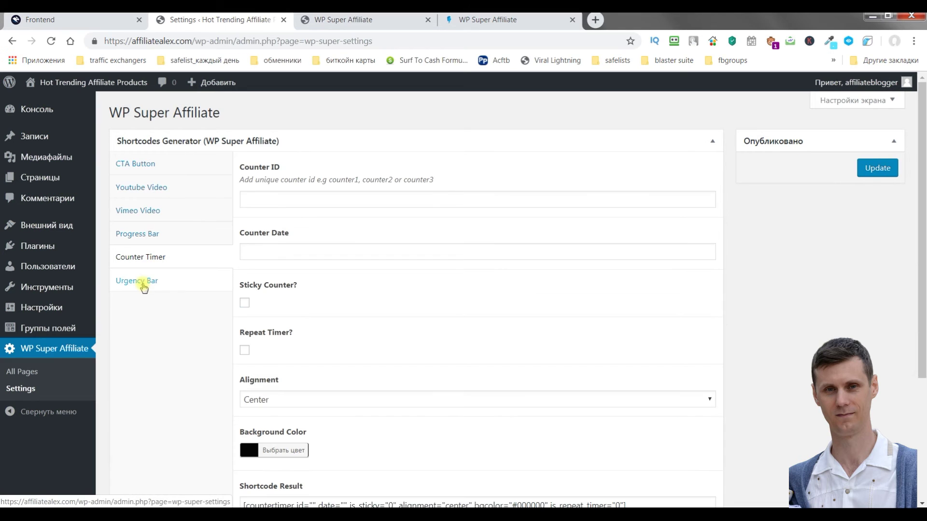
scroll(315, 431, "down", 5)
scroll(228, 327, "up", 5)
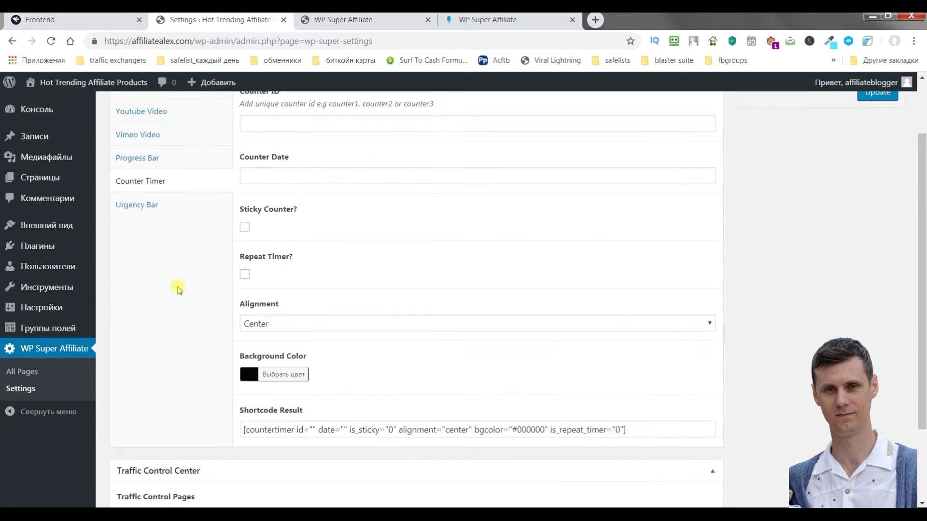
scroll(413, 461, "down", 4)
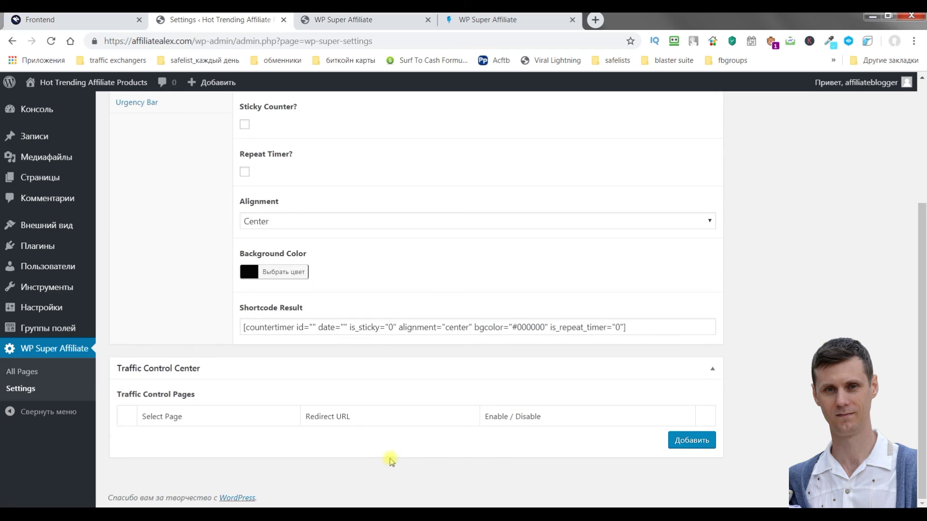
scroll(391, 406, "up", 4)
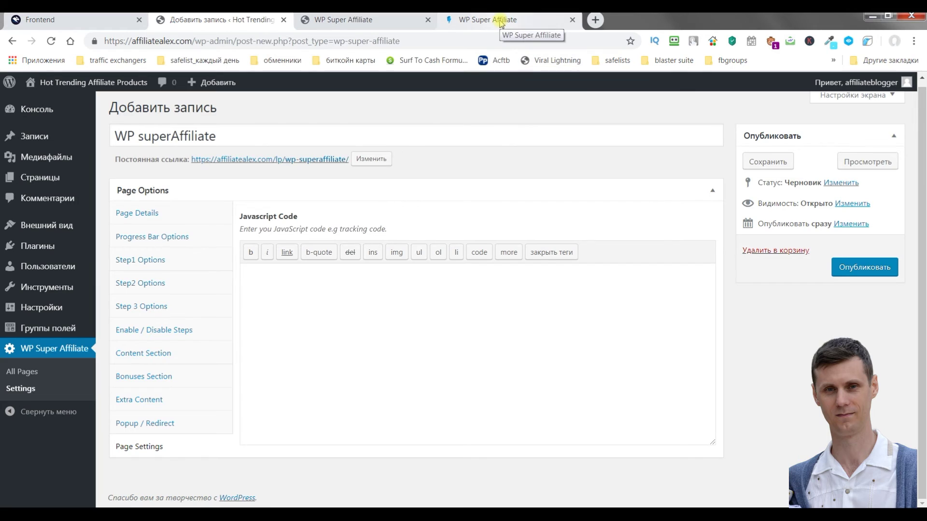
left_click(502, 20)
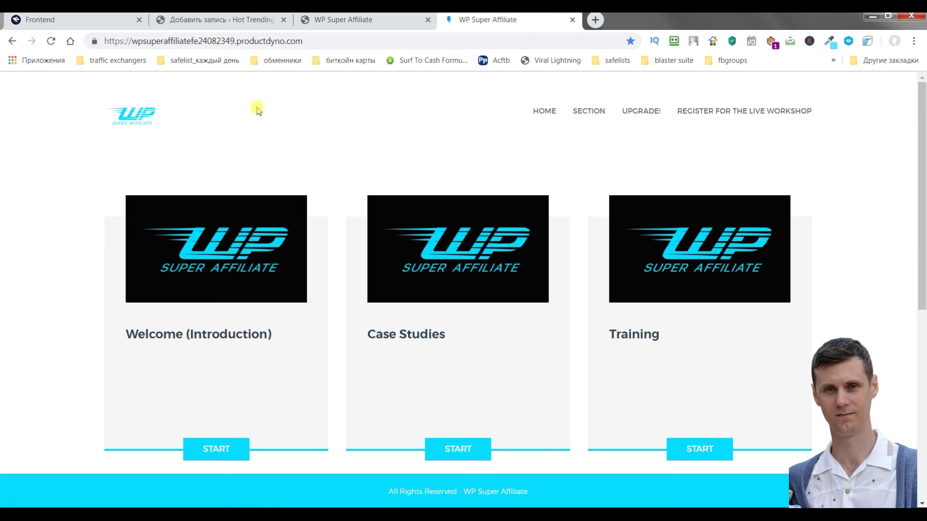
Scroll through the wpsuperaffiliate.com sales page to the creators' super affiliate definition section
left_click(9, 21)
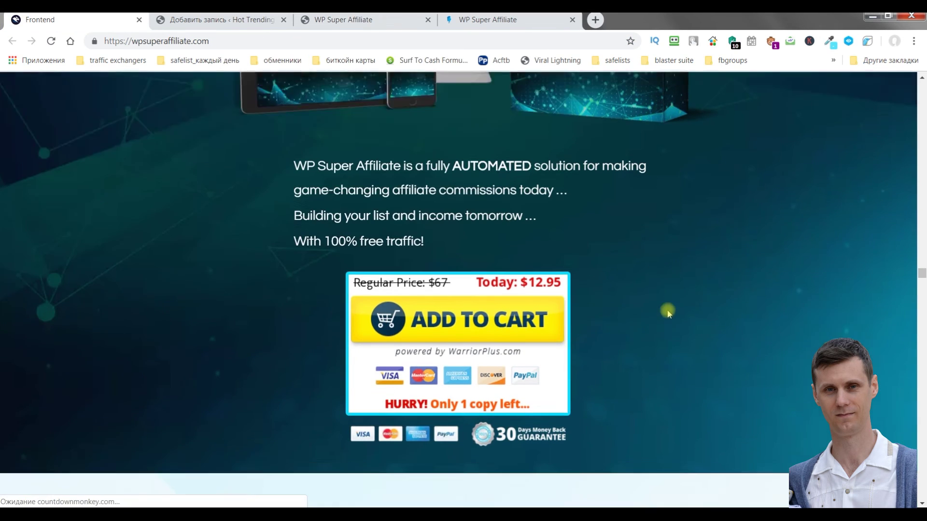
scroll(667, 312, "down", 2)
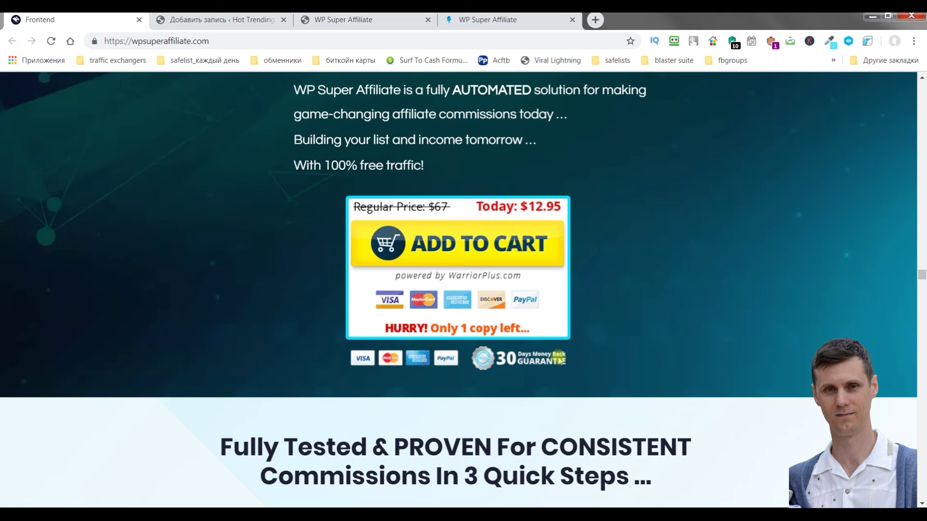
scroll(695, 333, "down", 10)
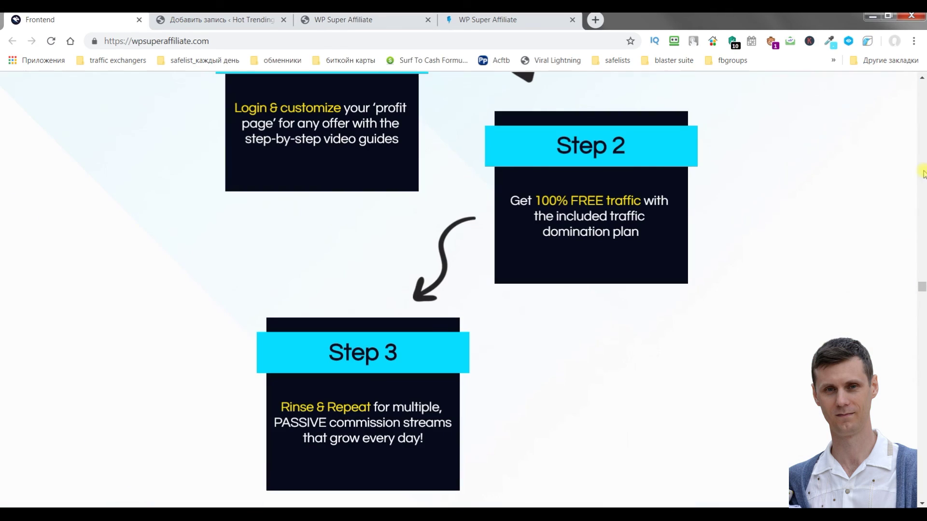
scroll(787, 282, "down", 15)
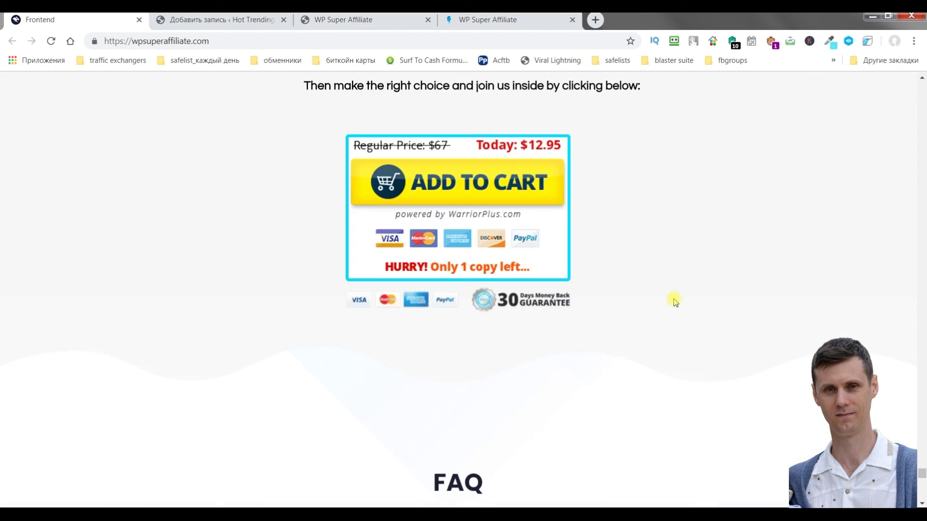
scroll(682, 313, "up", 4)
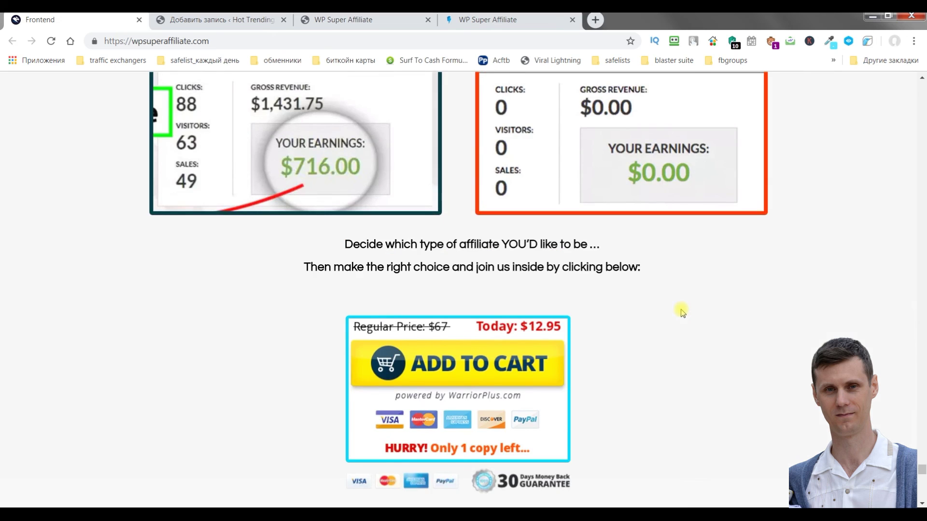
scroll(683, 313, "up", 1)
left_click_drag(922, 466, 922, 143)
scroll(682, 335, "up", 3)
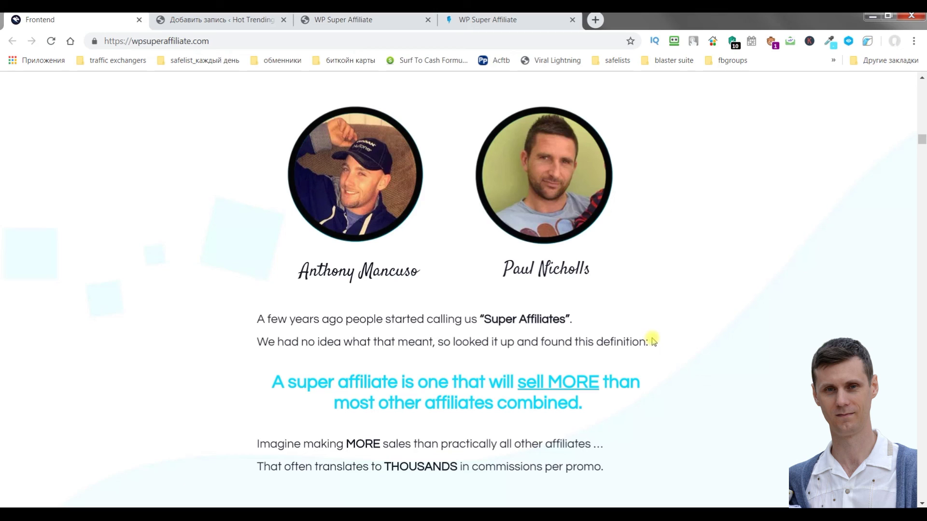